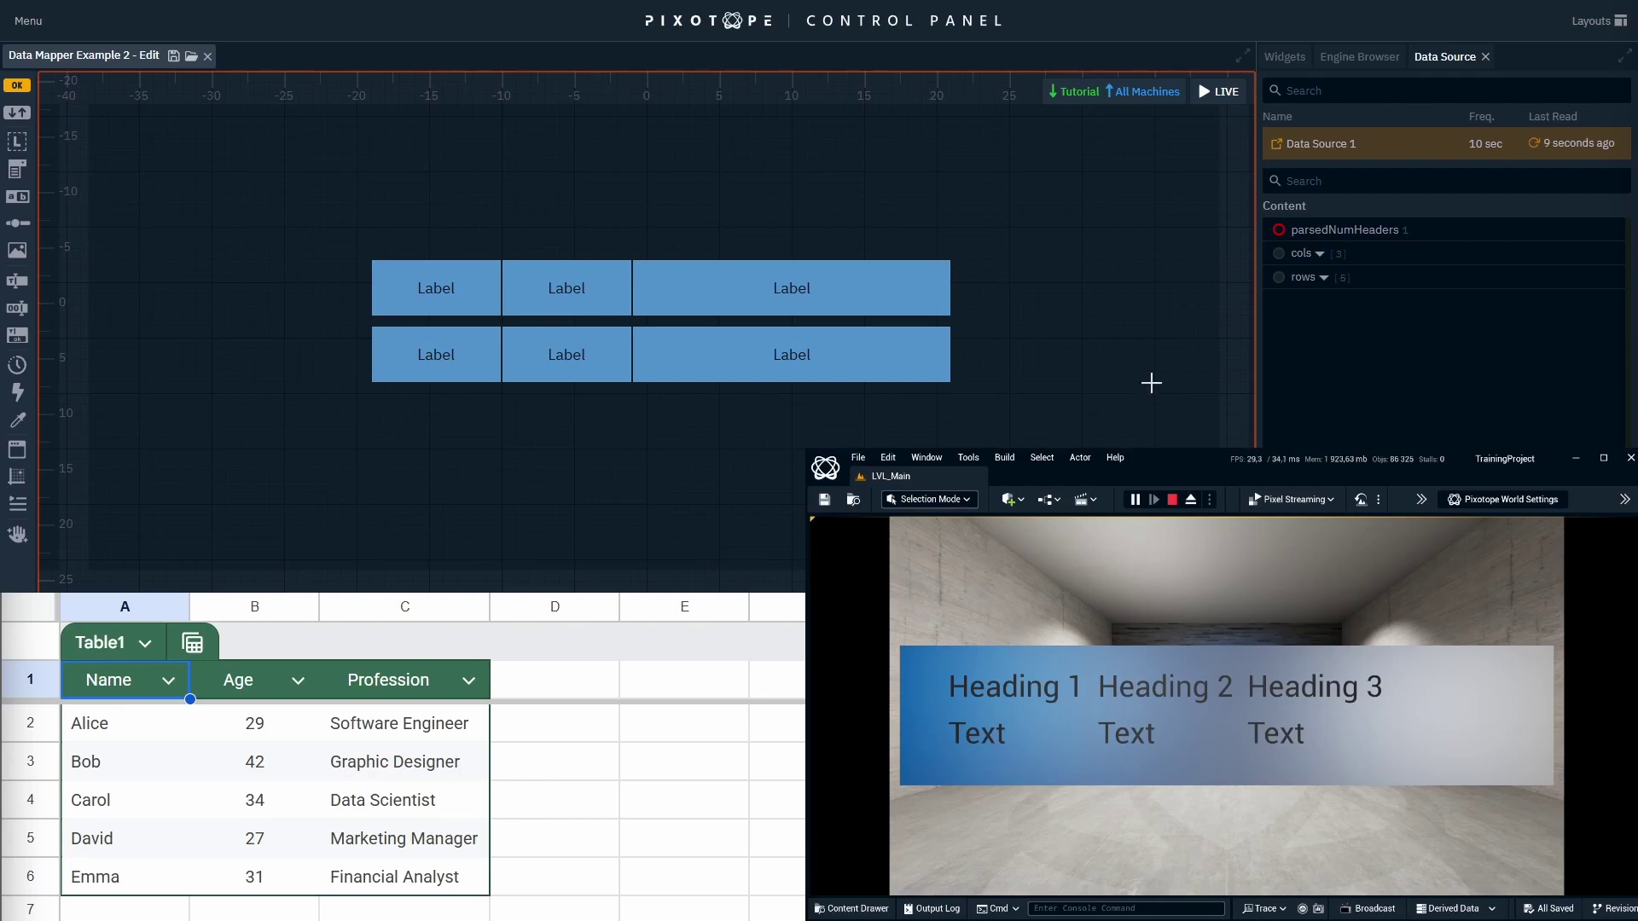
Preview the labels live, filled with the sheet's Name, Age and Profession data.
click(1220, 91)
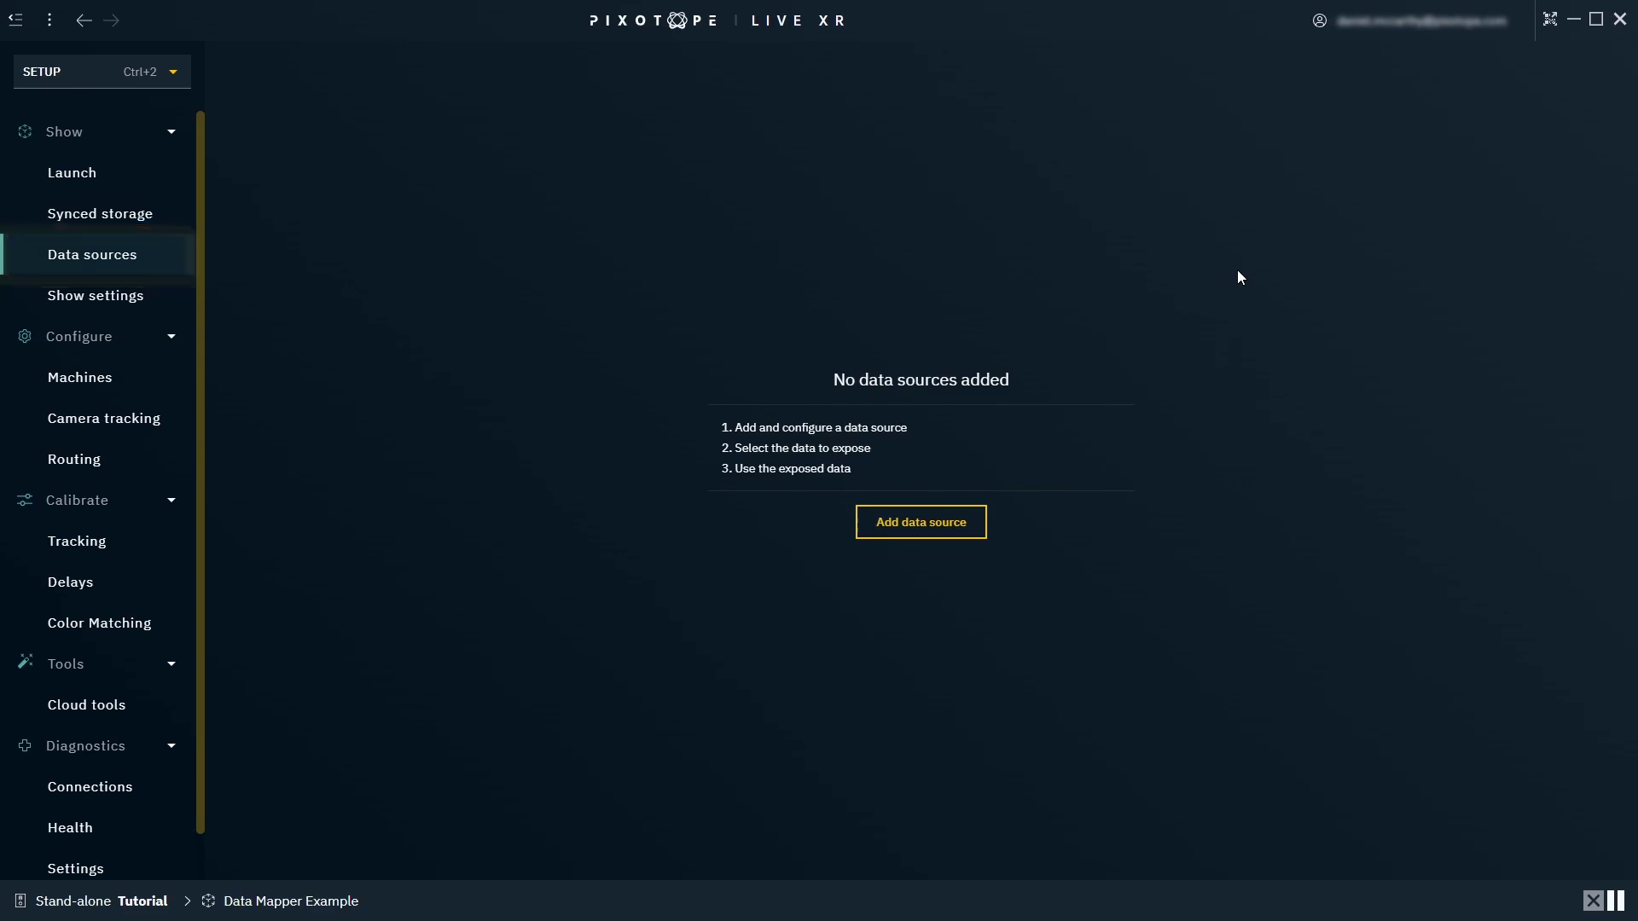
Add a data source from the pasted Google Sheets URL, type Google sheet, read every 10 seconds.
click(976, 537)
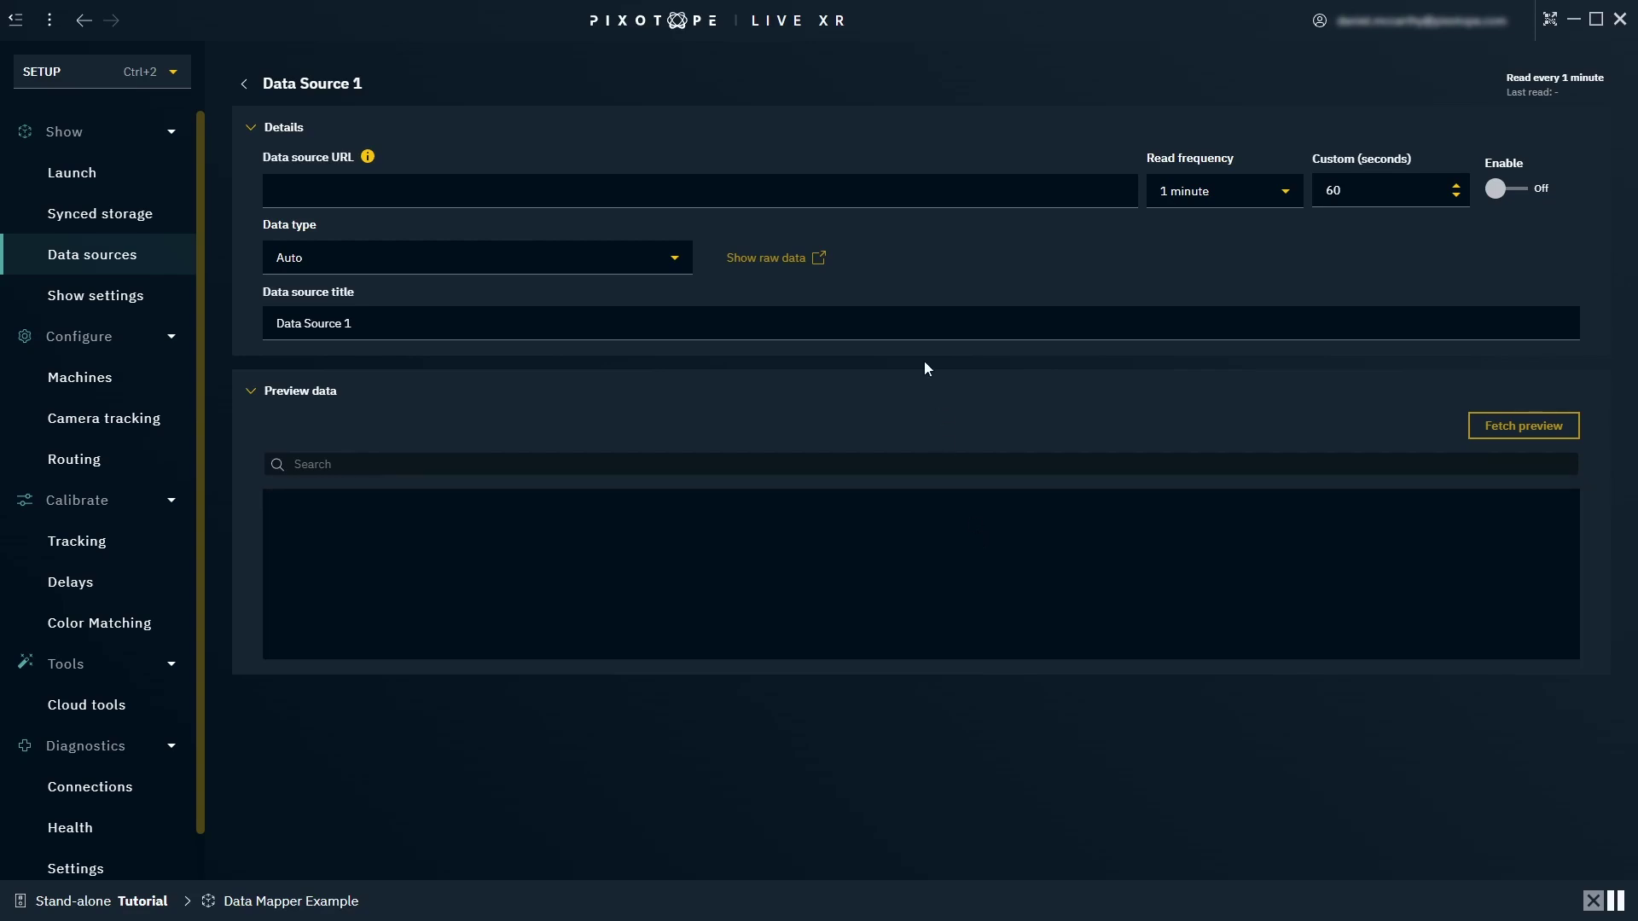
click(808, 195)
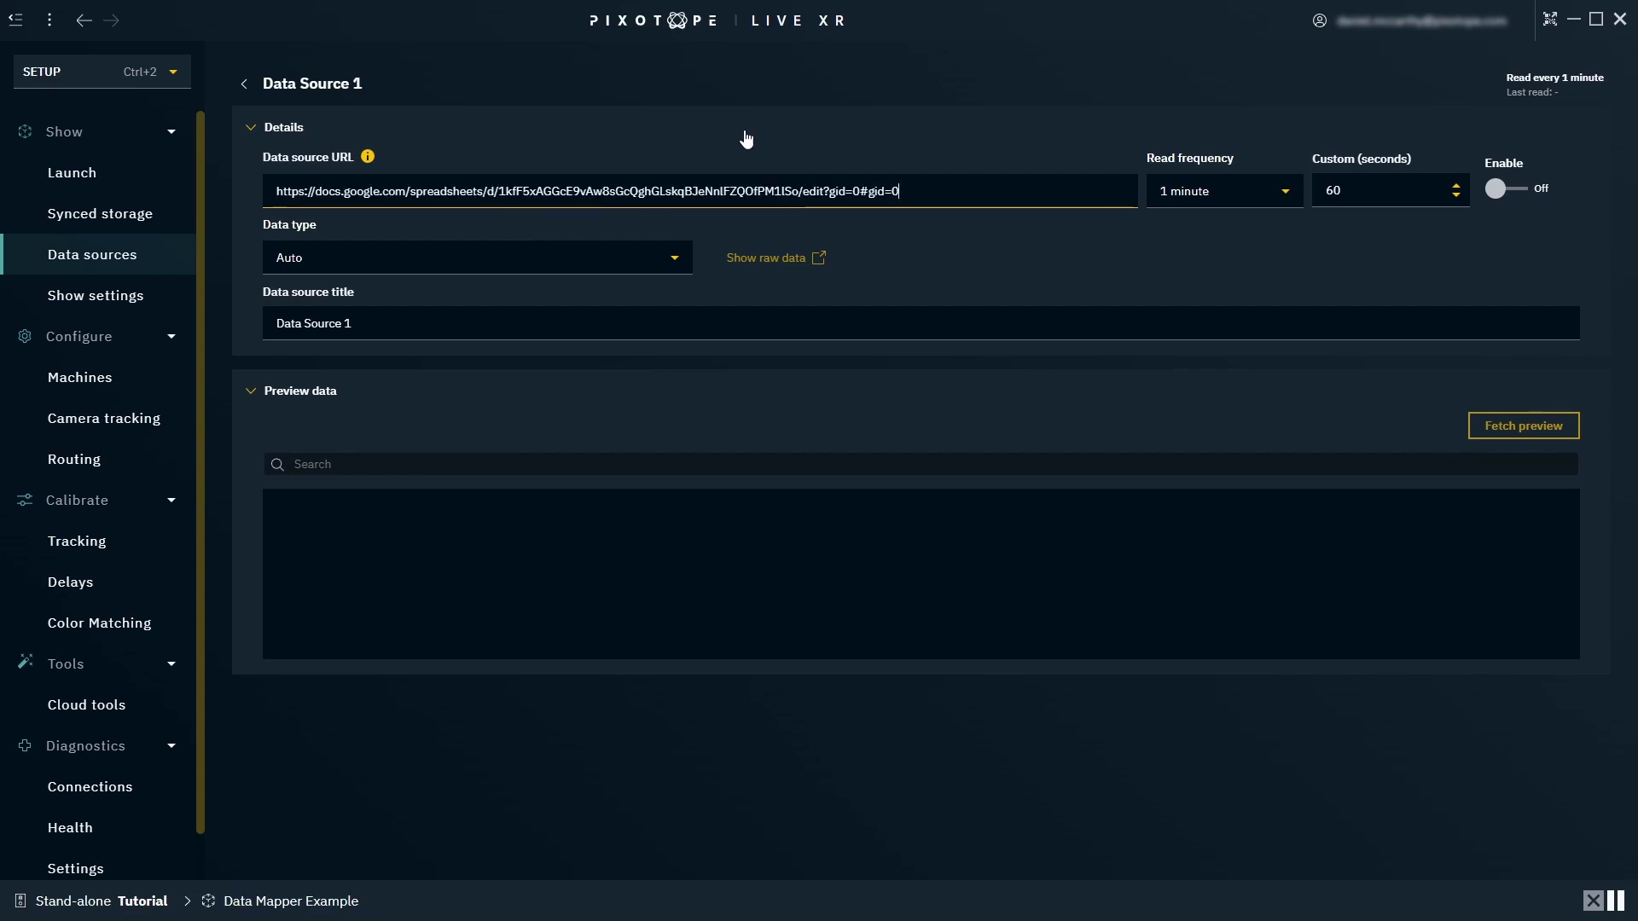
click(661, 256)
click(462, 392)
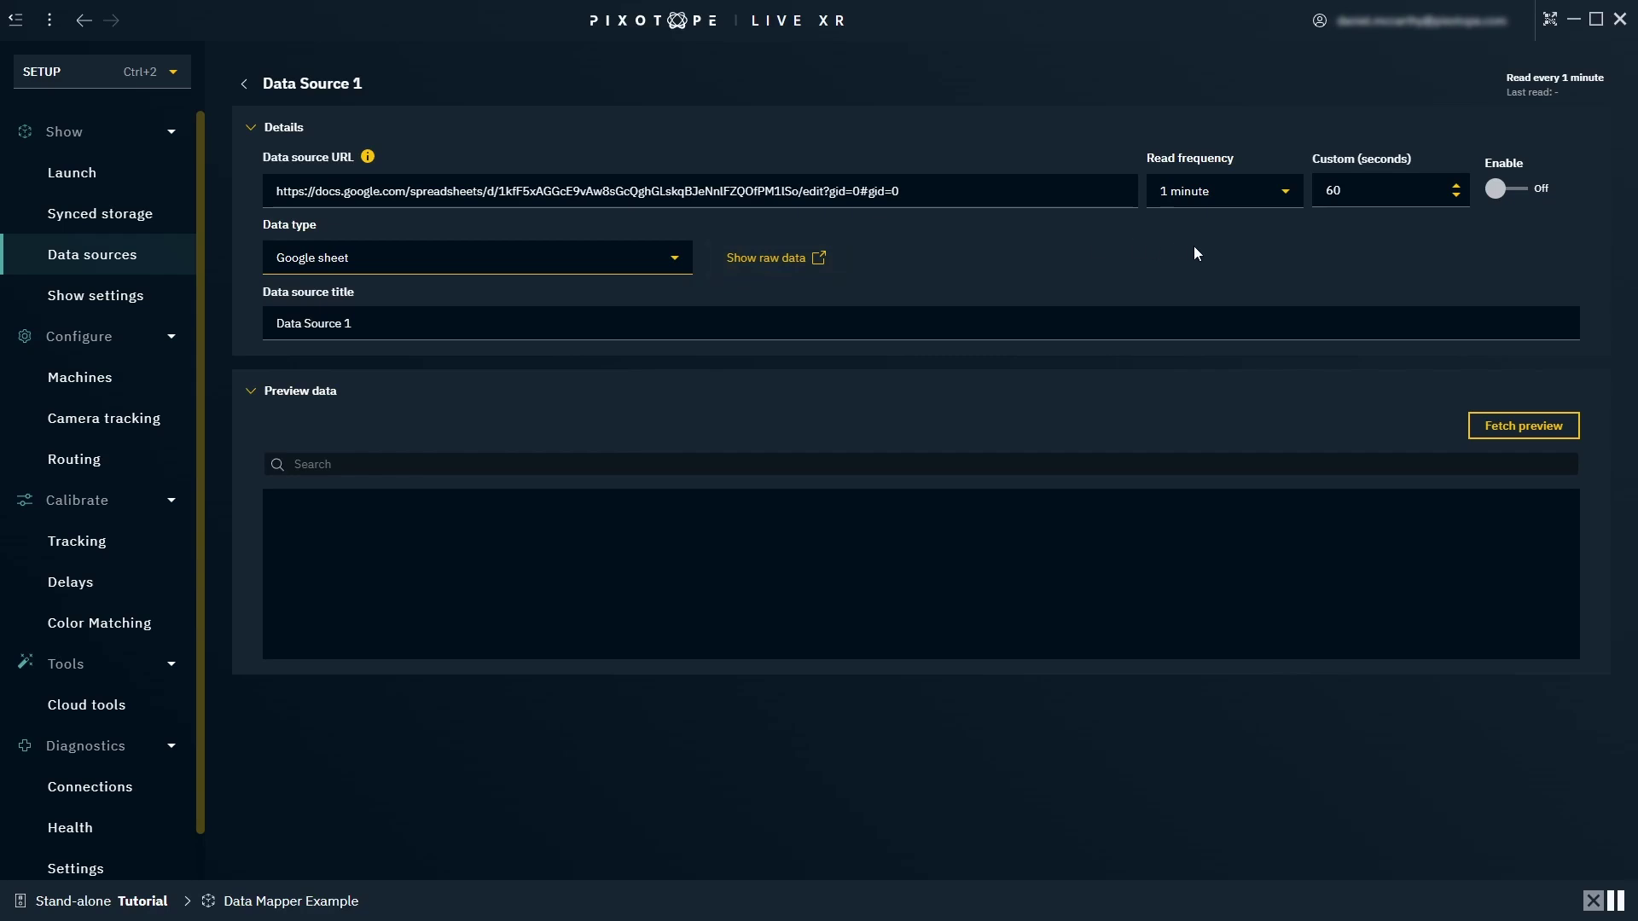
click(1286, 192)
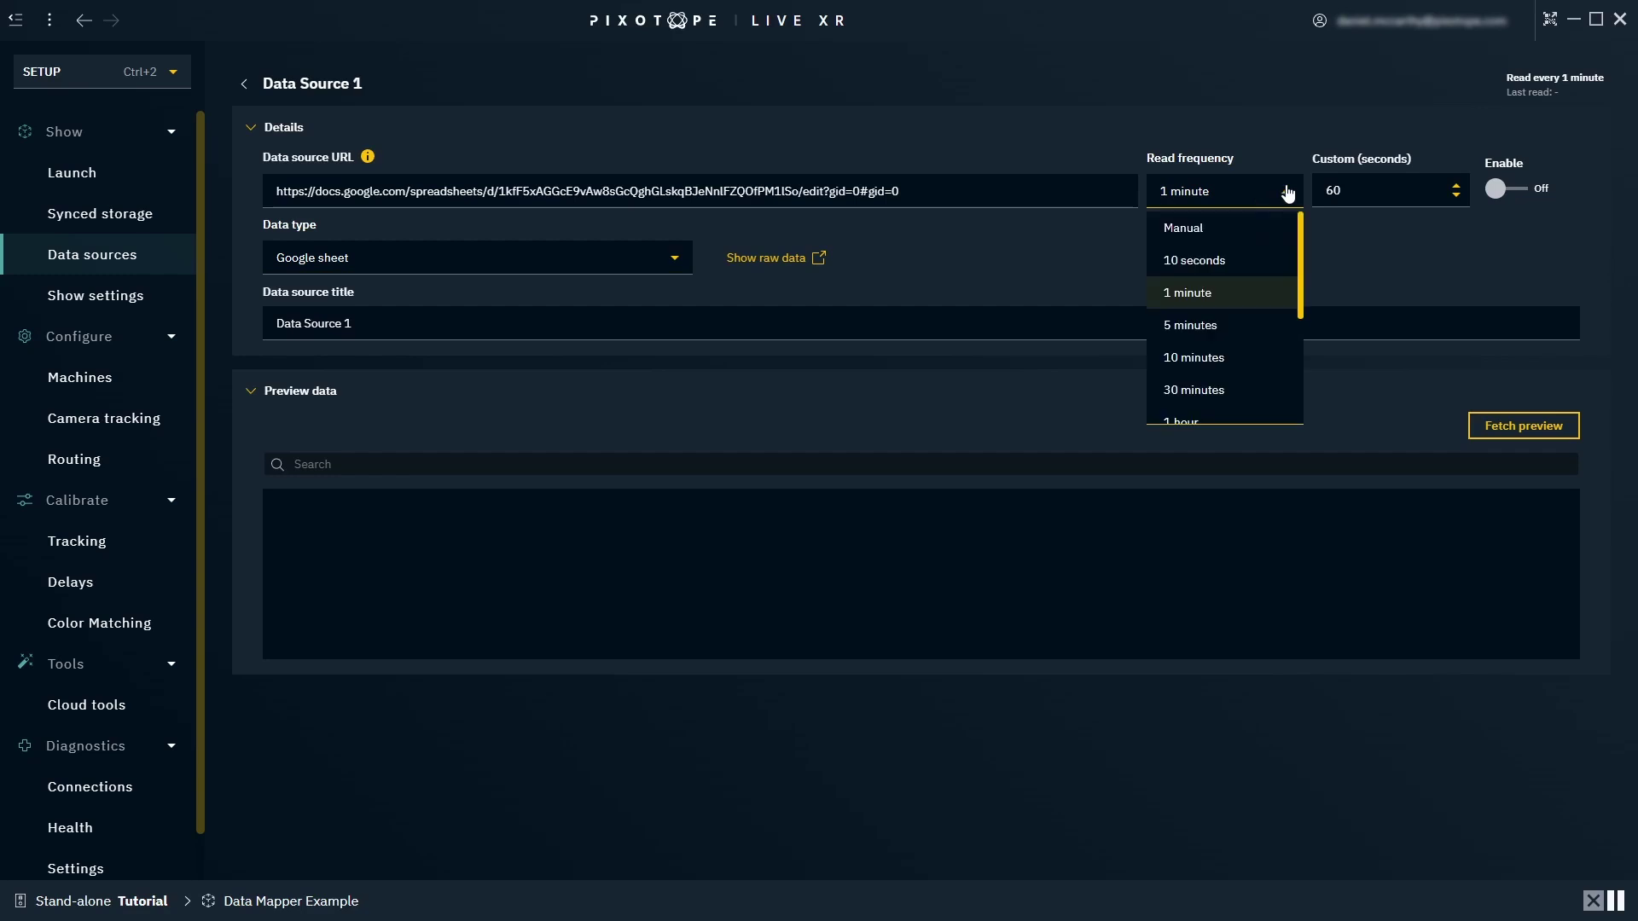
click(1262, 264)
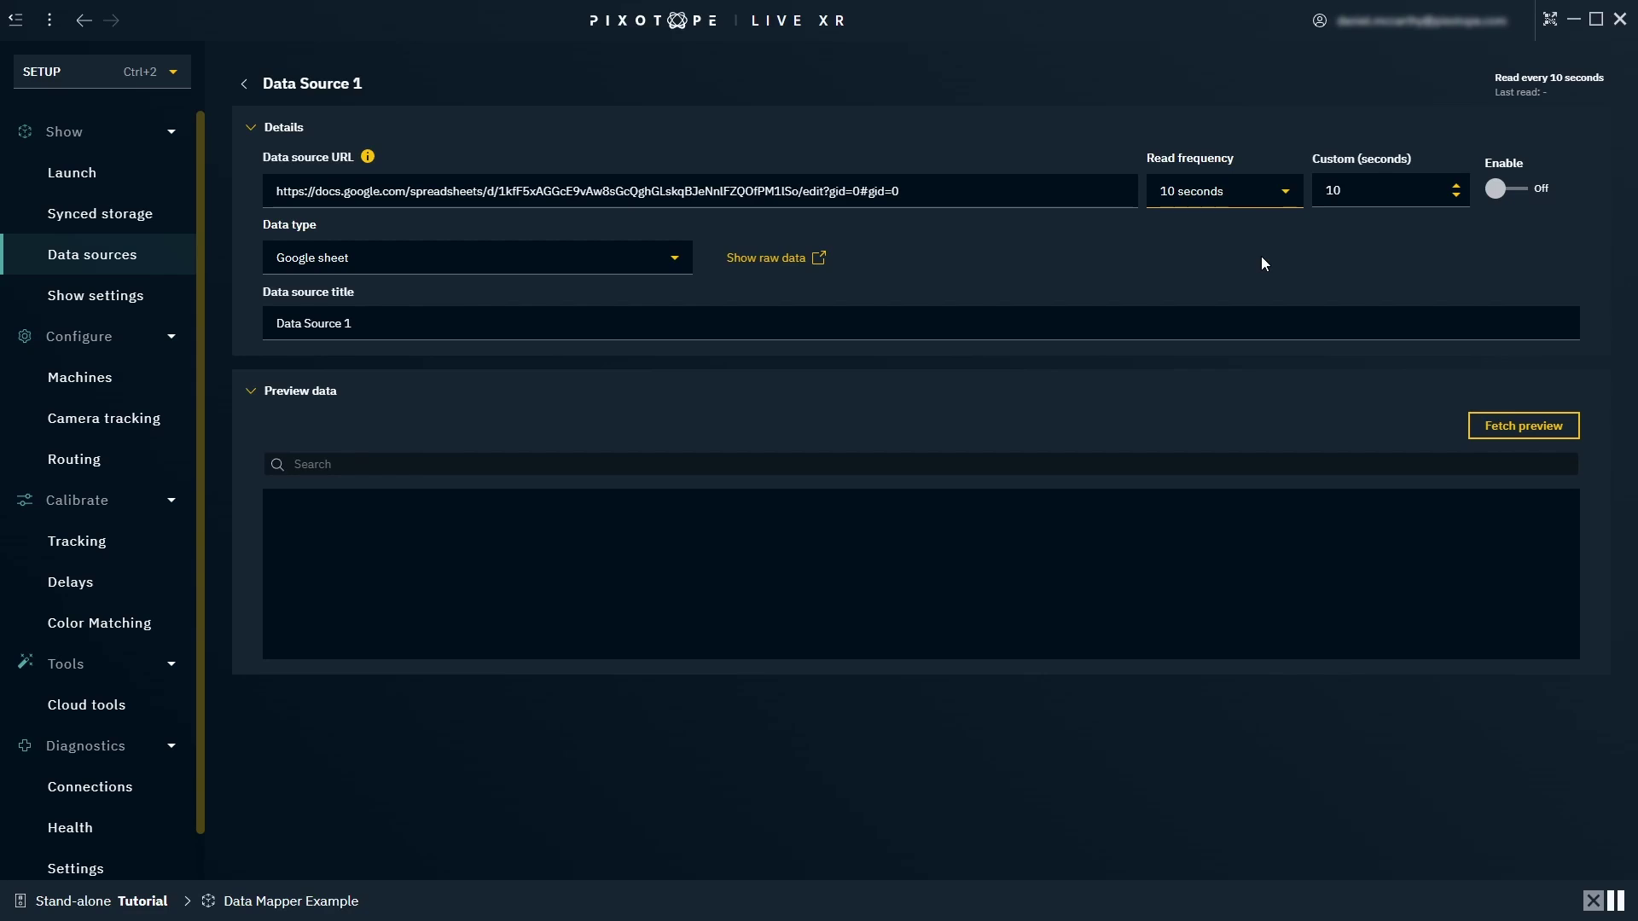
Enable Data Source 1 and fetch a preview showing first-row cells Alice, 29, Software Engineer.
click(1495, 193)
click(1575, 435)
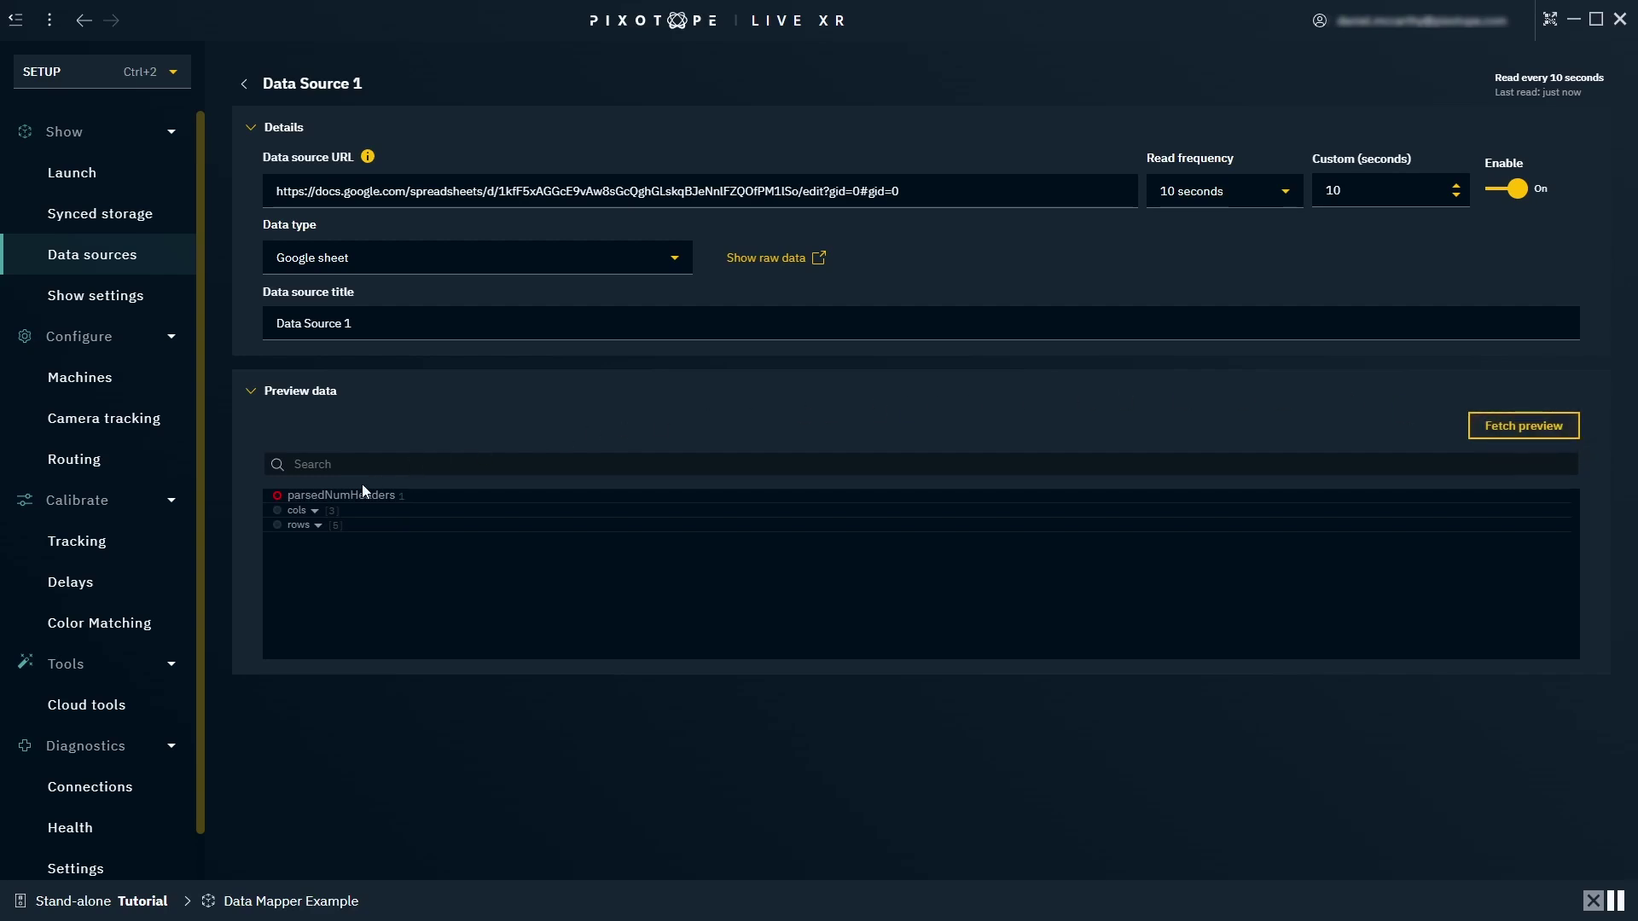
click(315, 511)
click(319, 568)
click(321, 585)
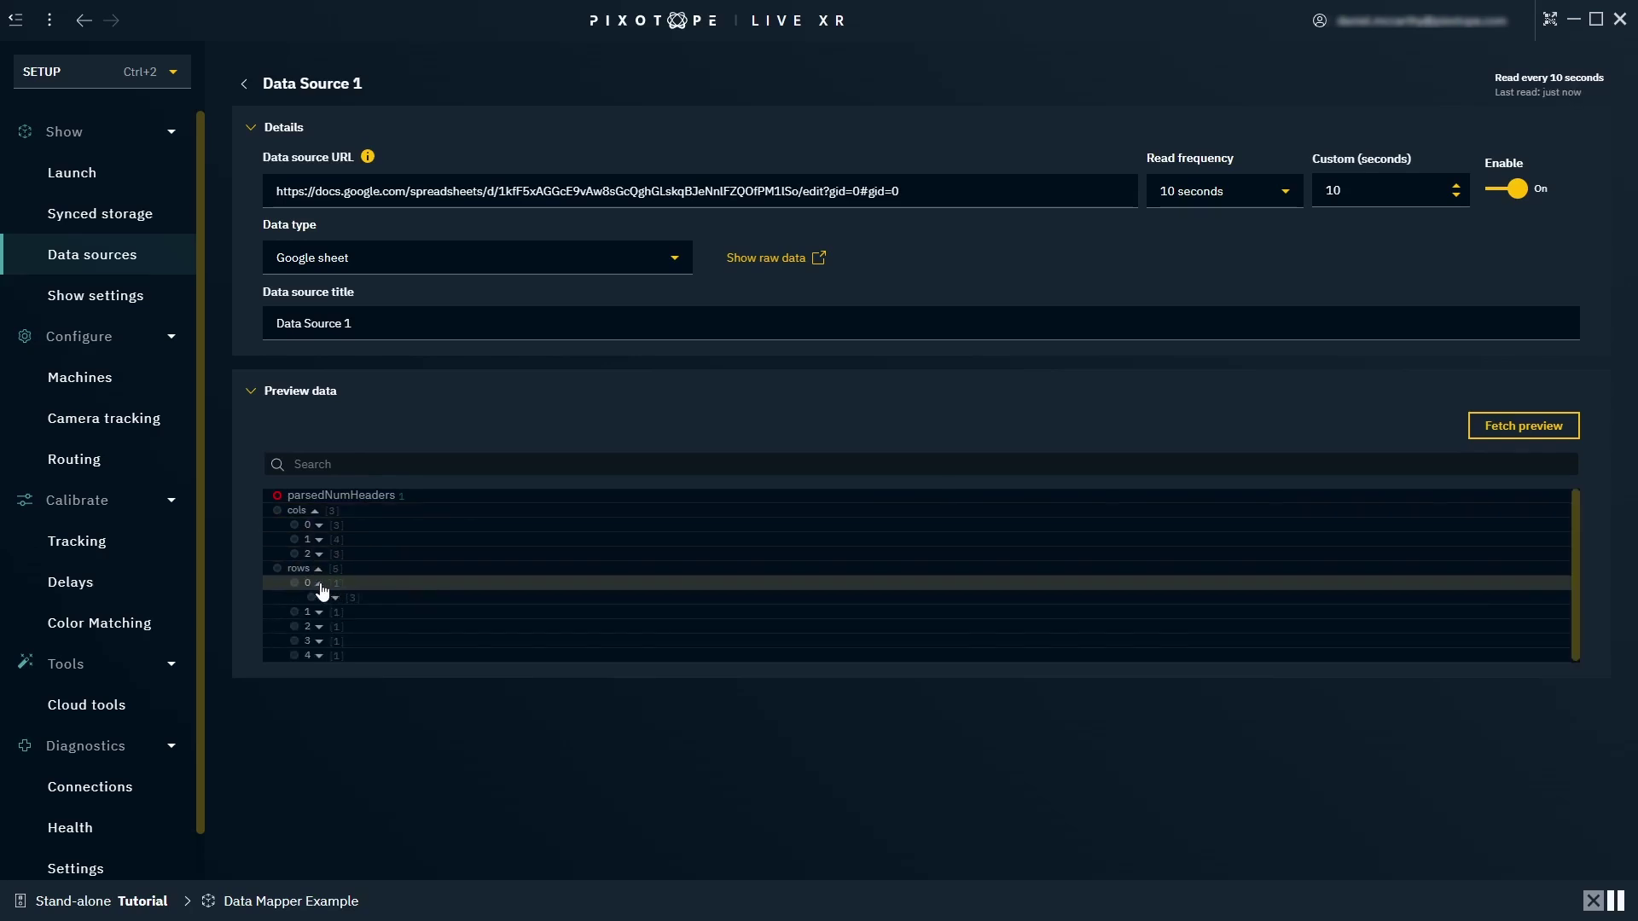
click(334, 598)
click(353, 613)
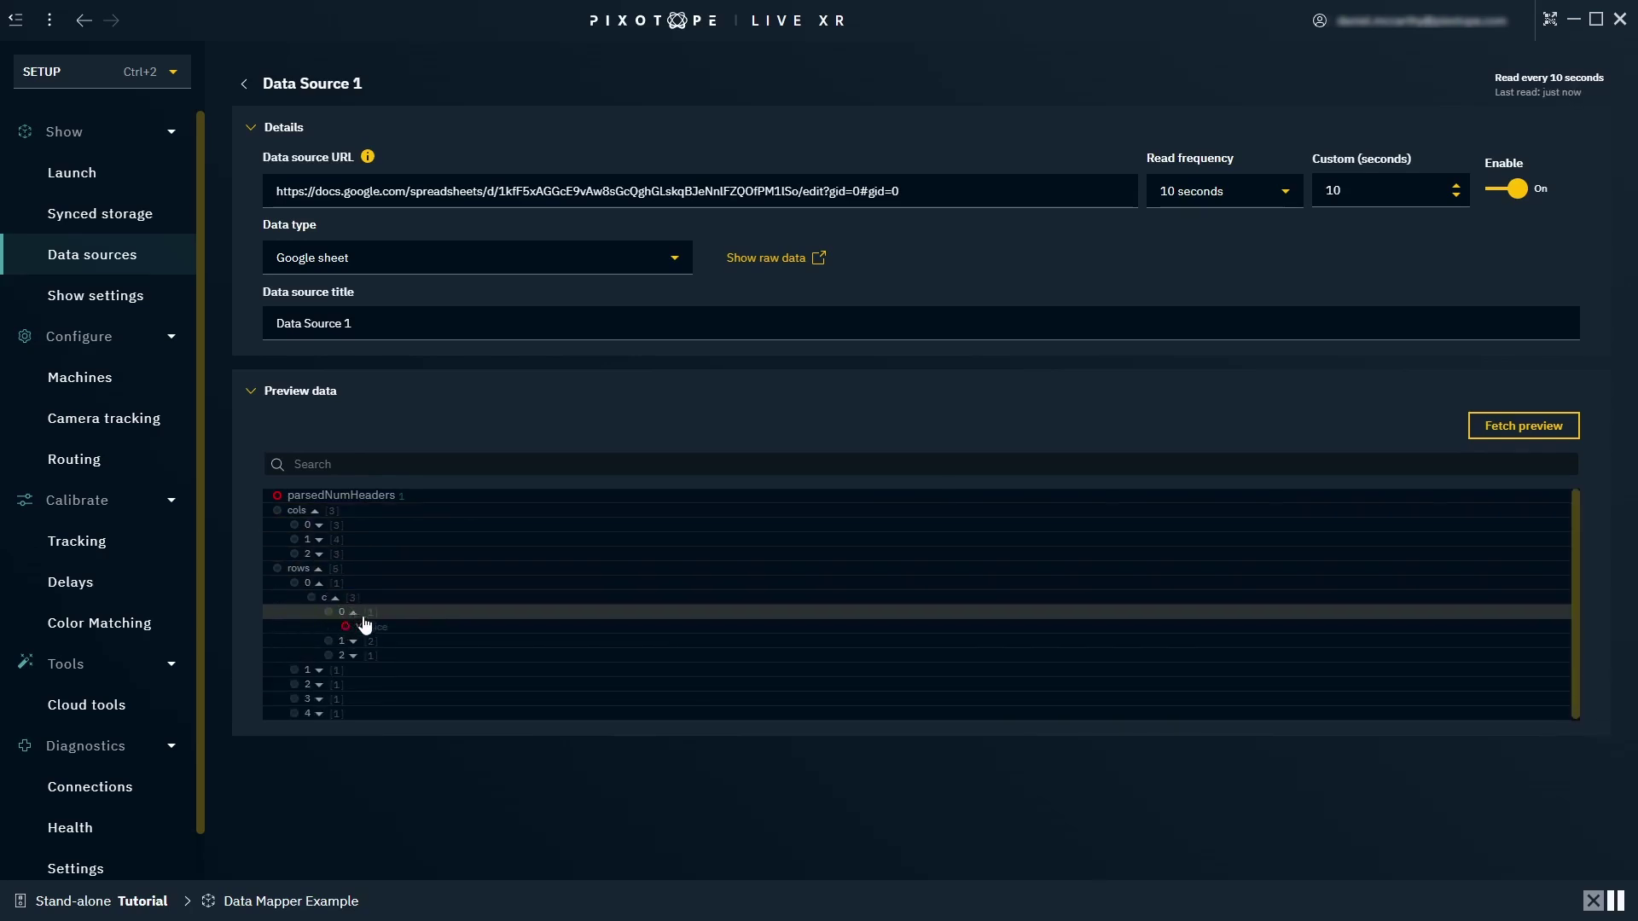
click(354, 642)
click(355, 687)
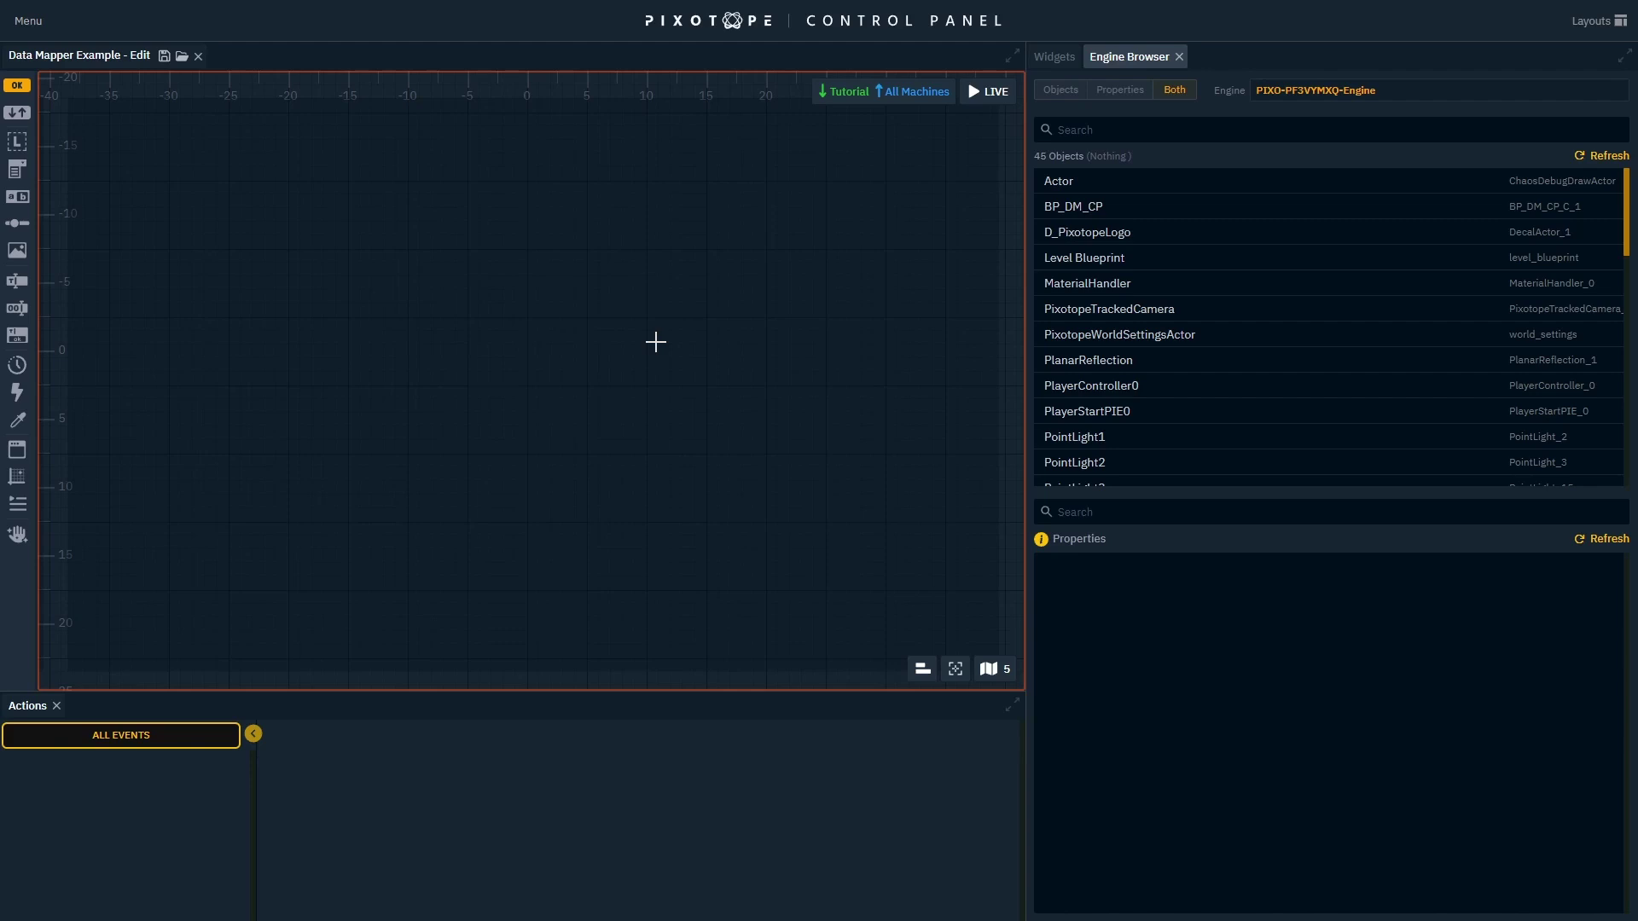
Open the Data Source panel, expand rows > 0 > c to Alice, refresh, and drop Alice onto the canvas.
click(49, 25)
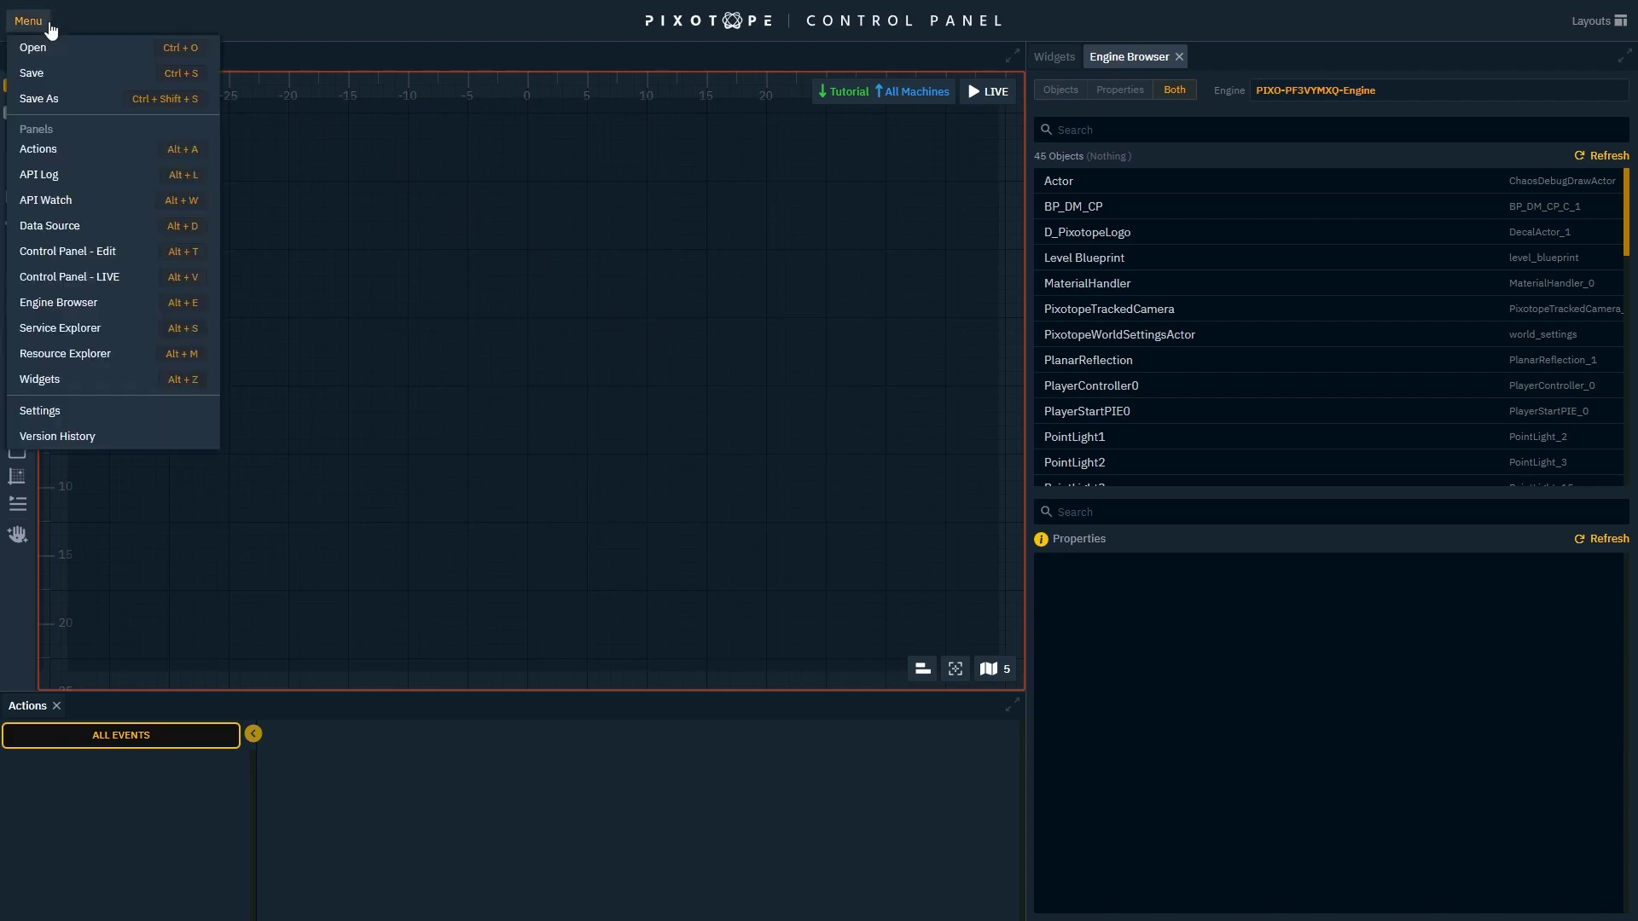
click(118, 232)
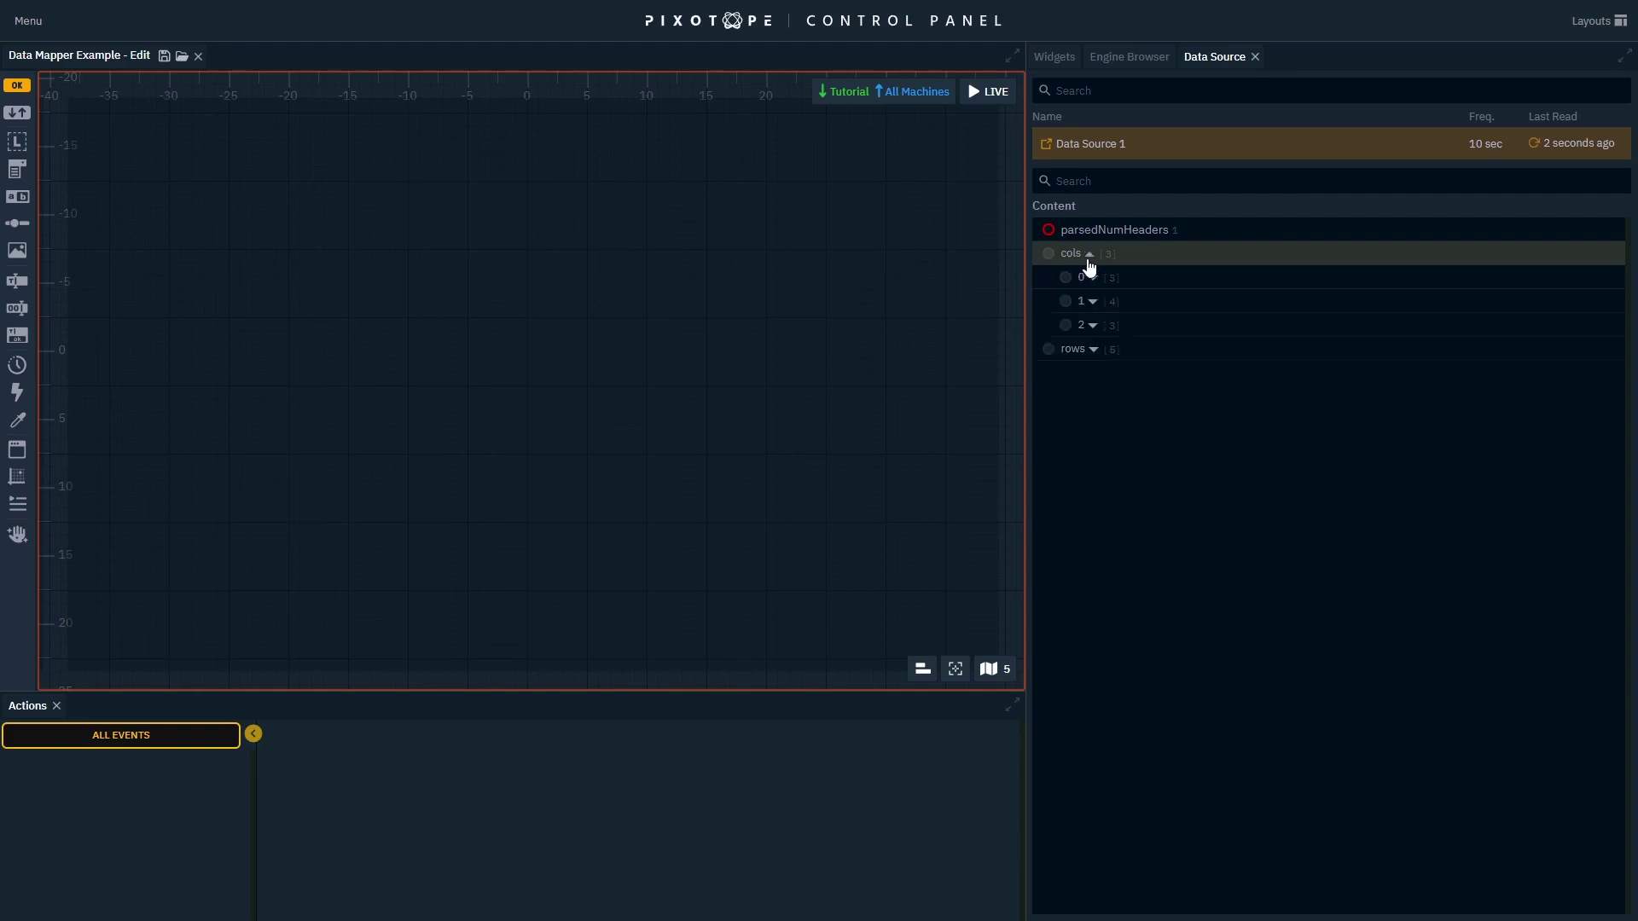
click(1089, 255)
click(1092, 278)
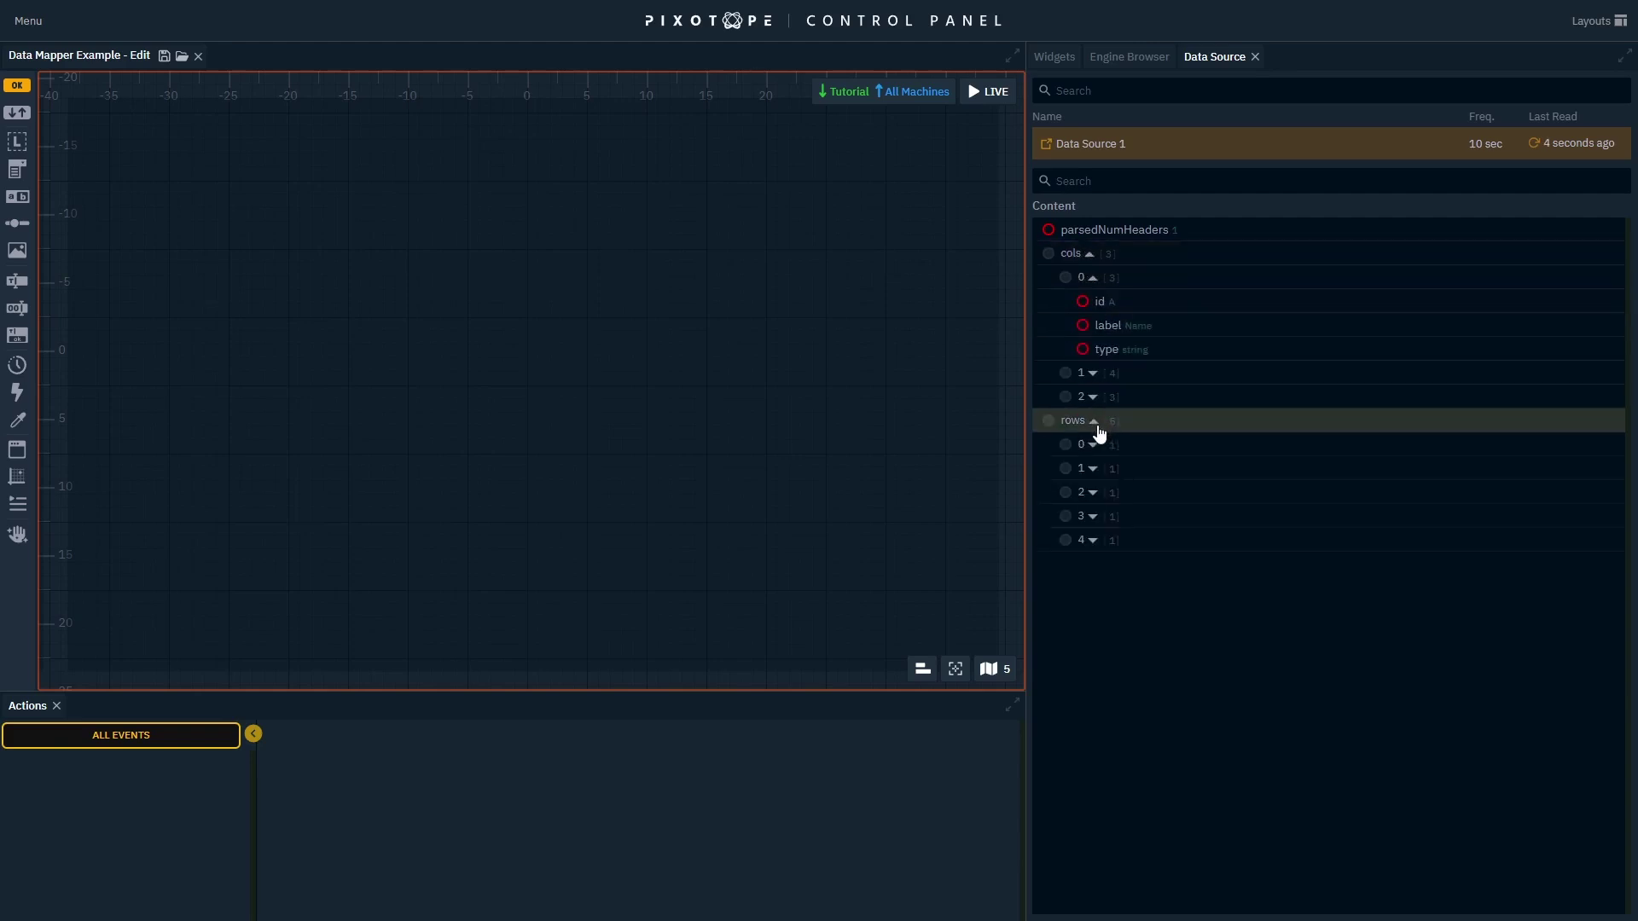
click(1095, 423)
click(1092, 444)
click(1109, 468)
click(1127, 493)
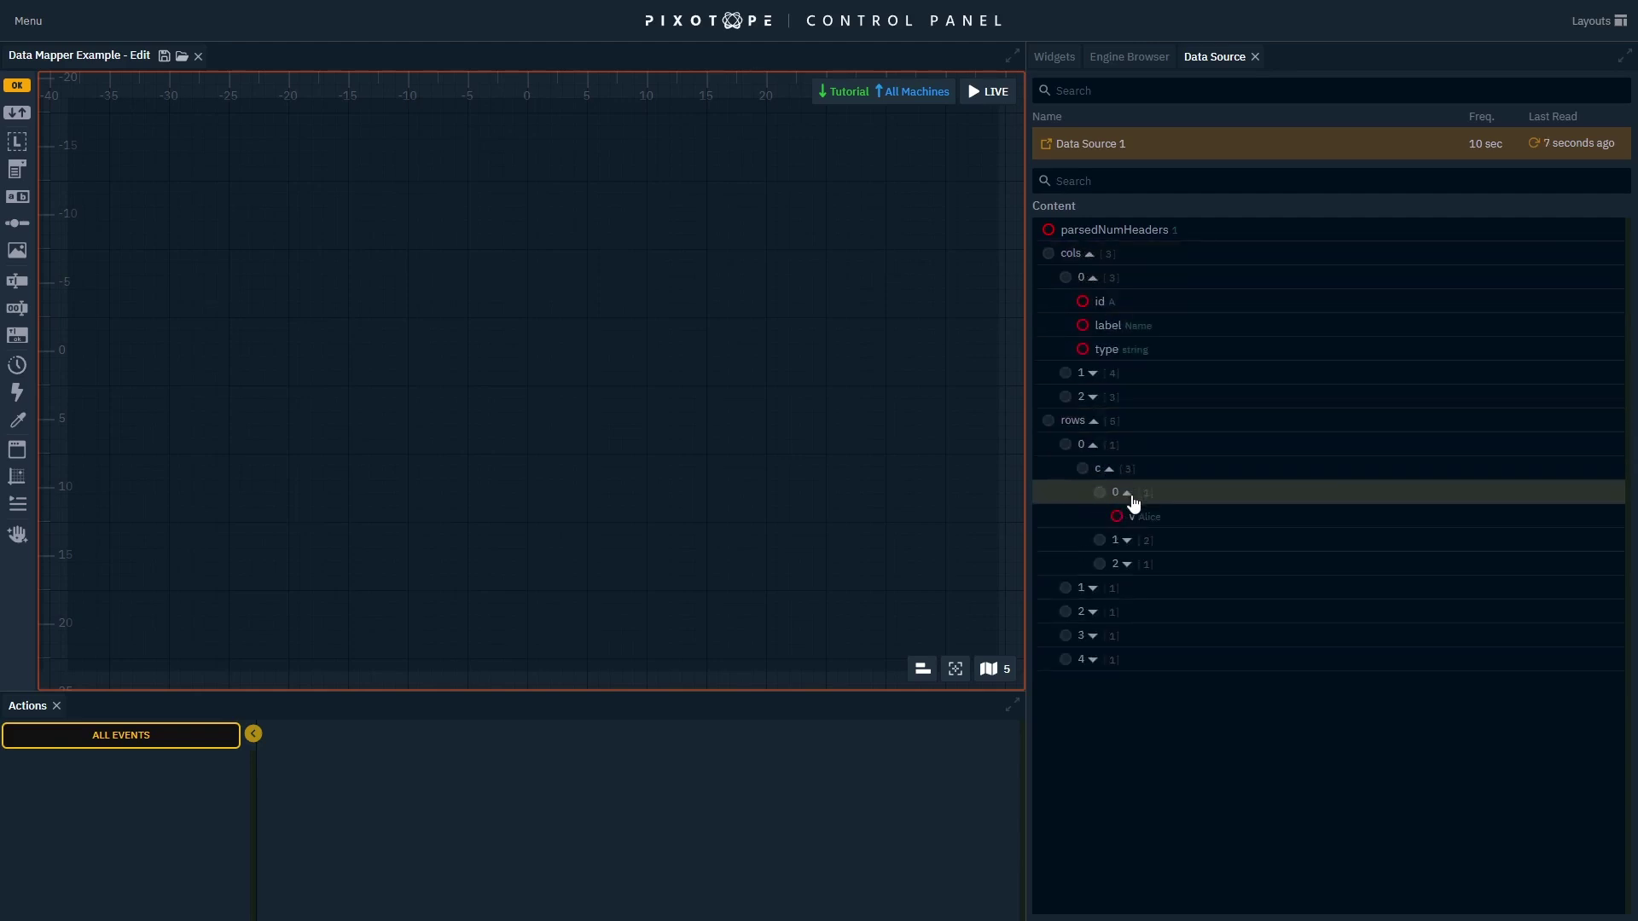
click(1535, 144)
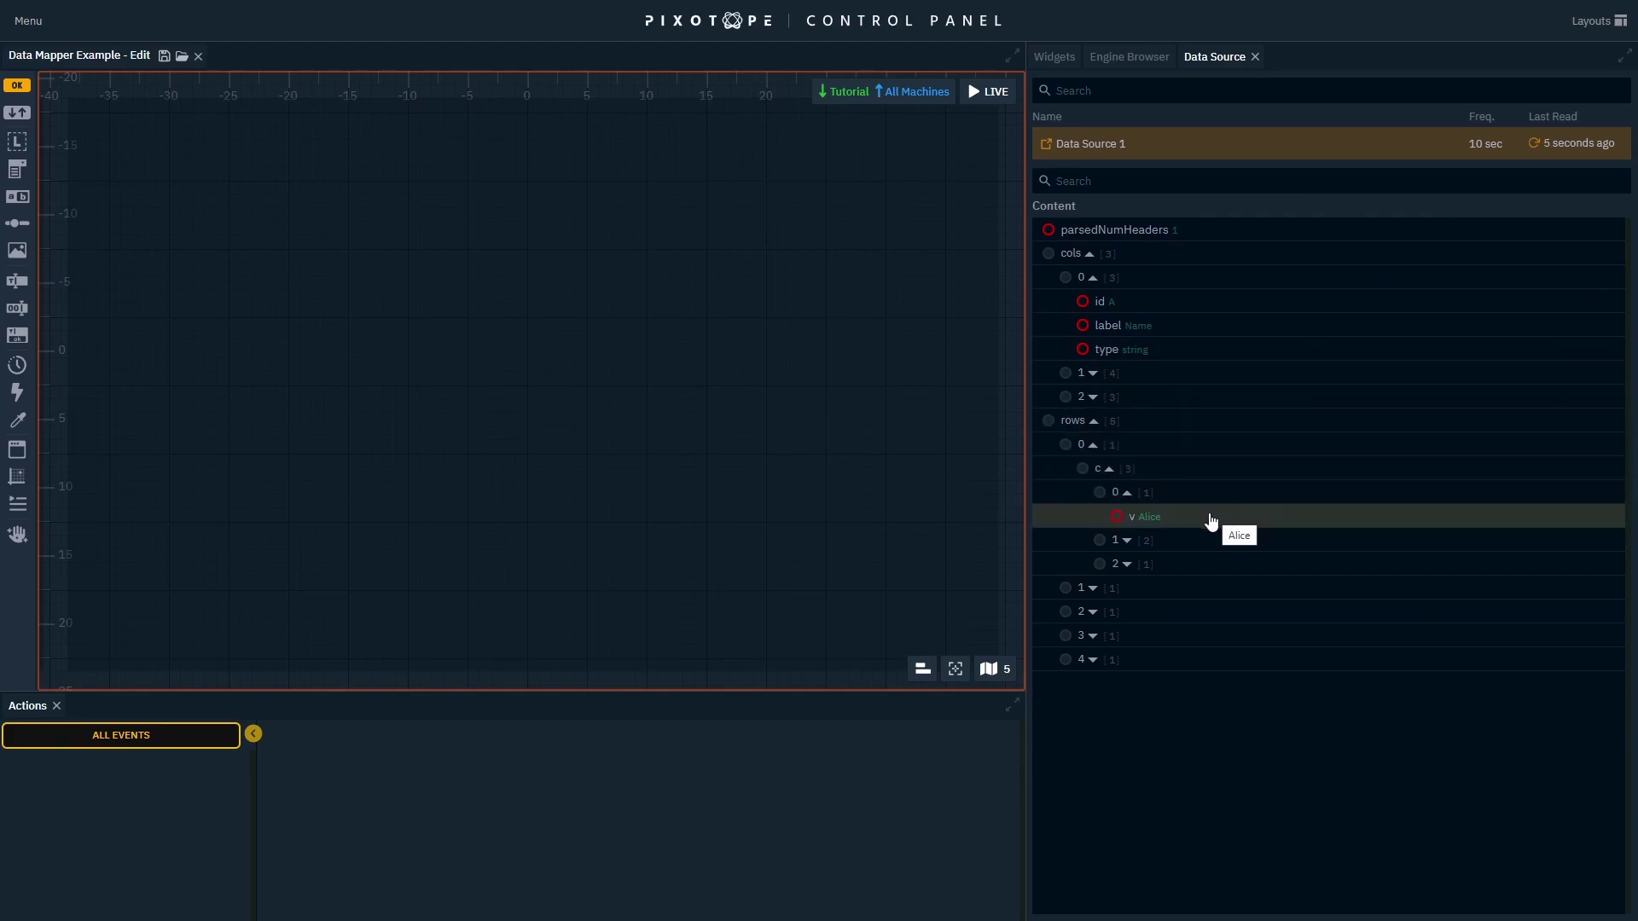
drag(1211, 516, 574, 287)
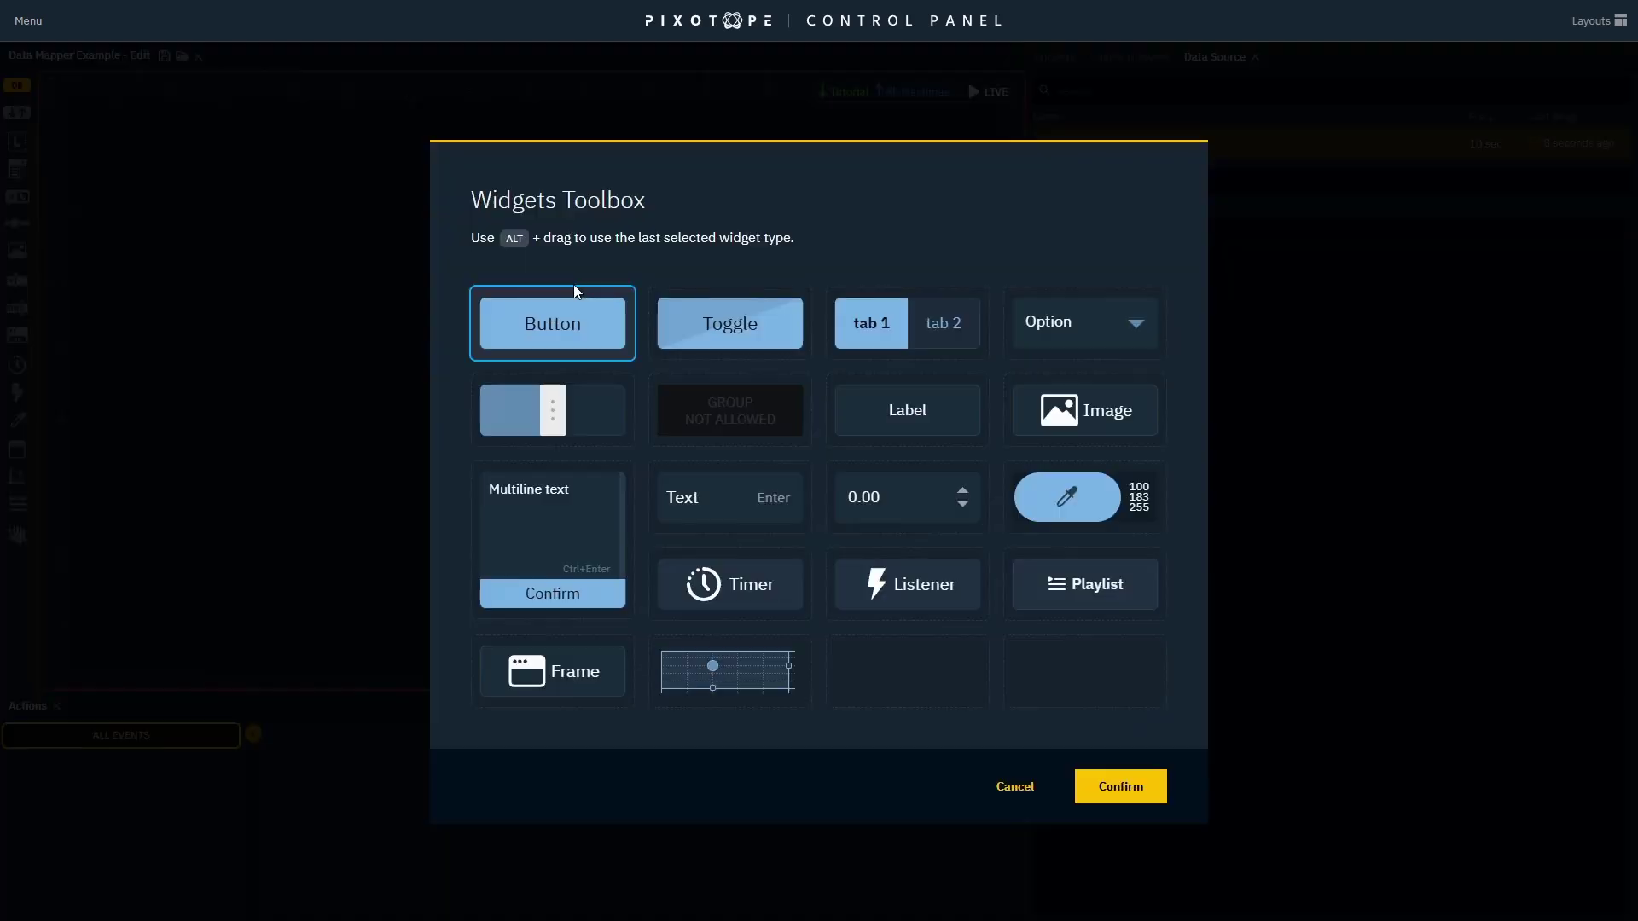
Create a Label widget from the Alice value, confirm it reads Alice live, then return to editing.
click(882, 418)
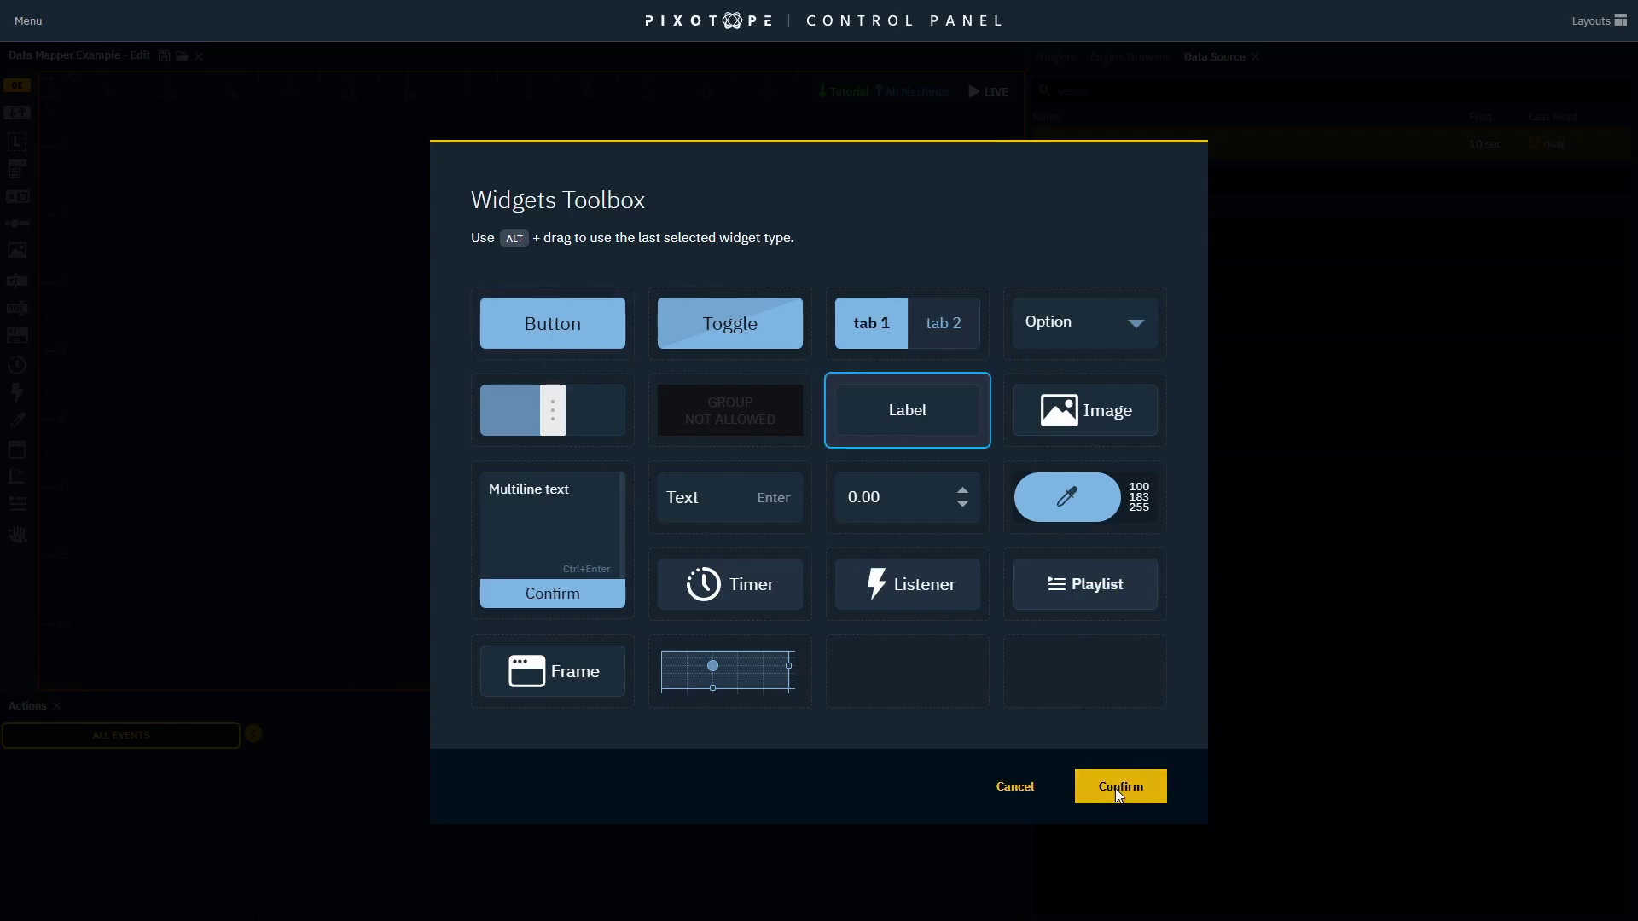
click(1118, 791)
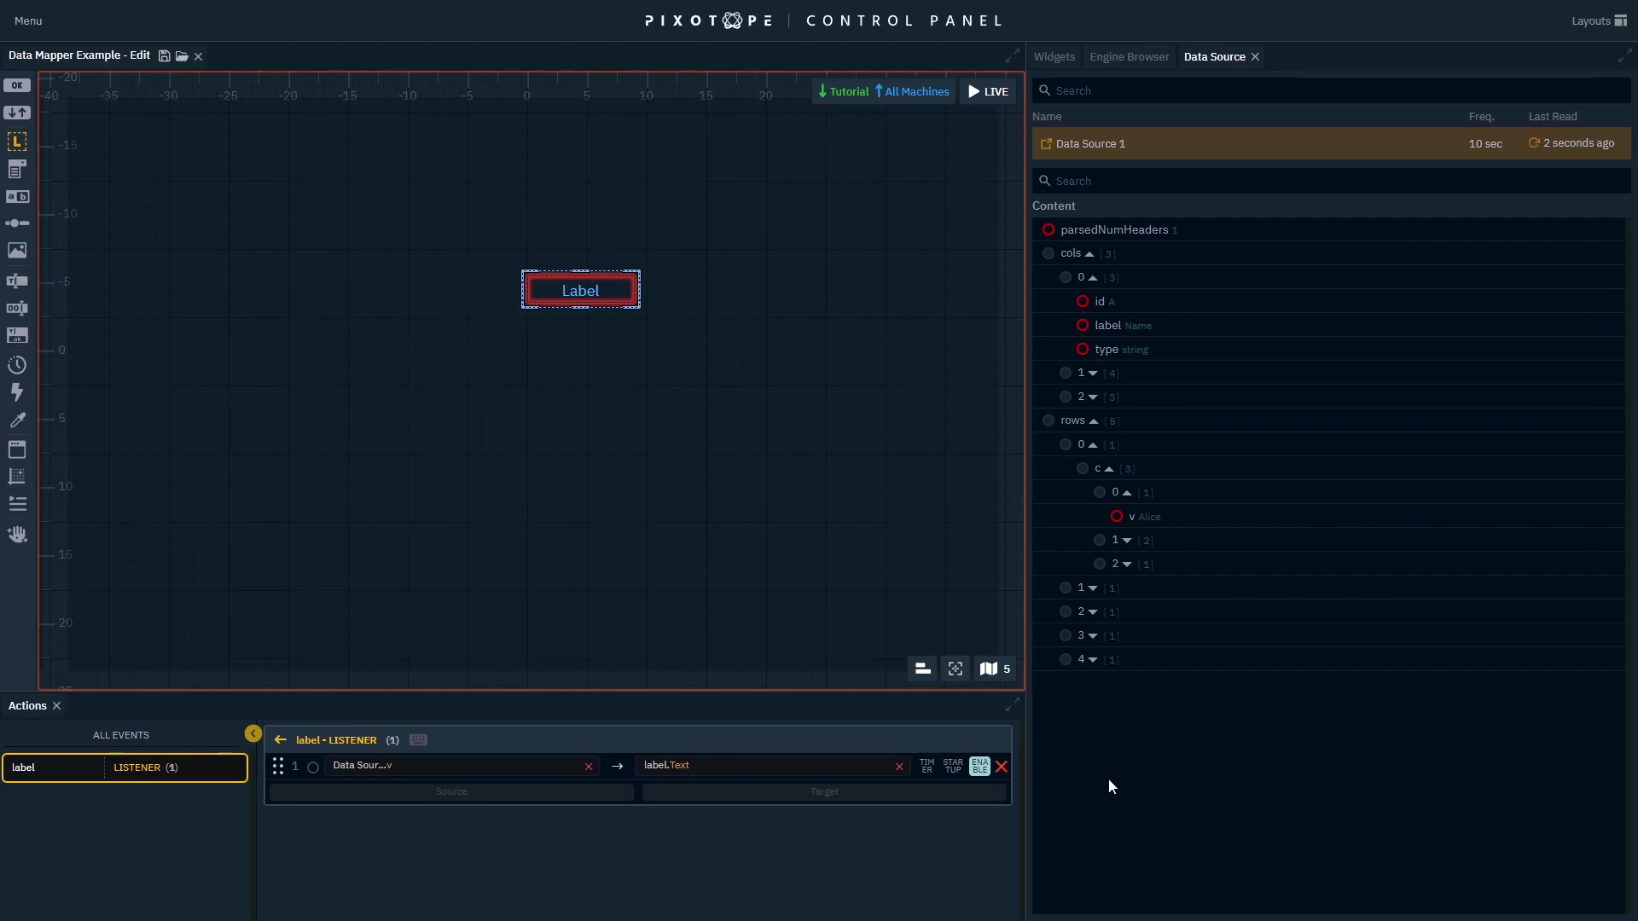
click(988, 92)
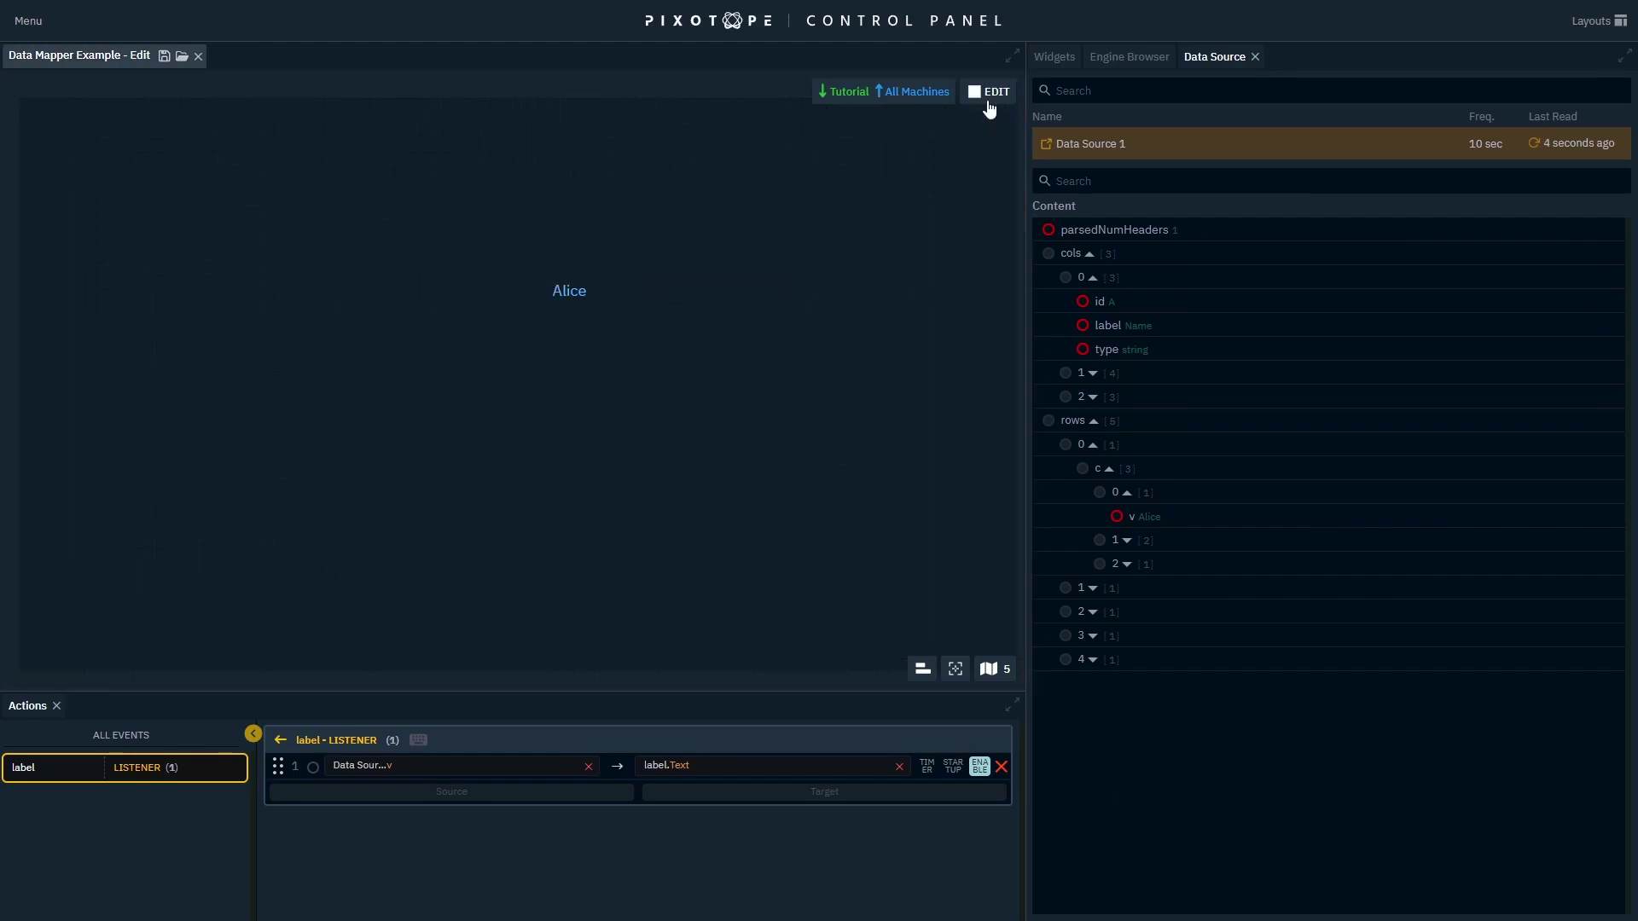
click(988, 92)
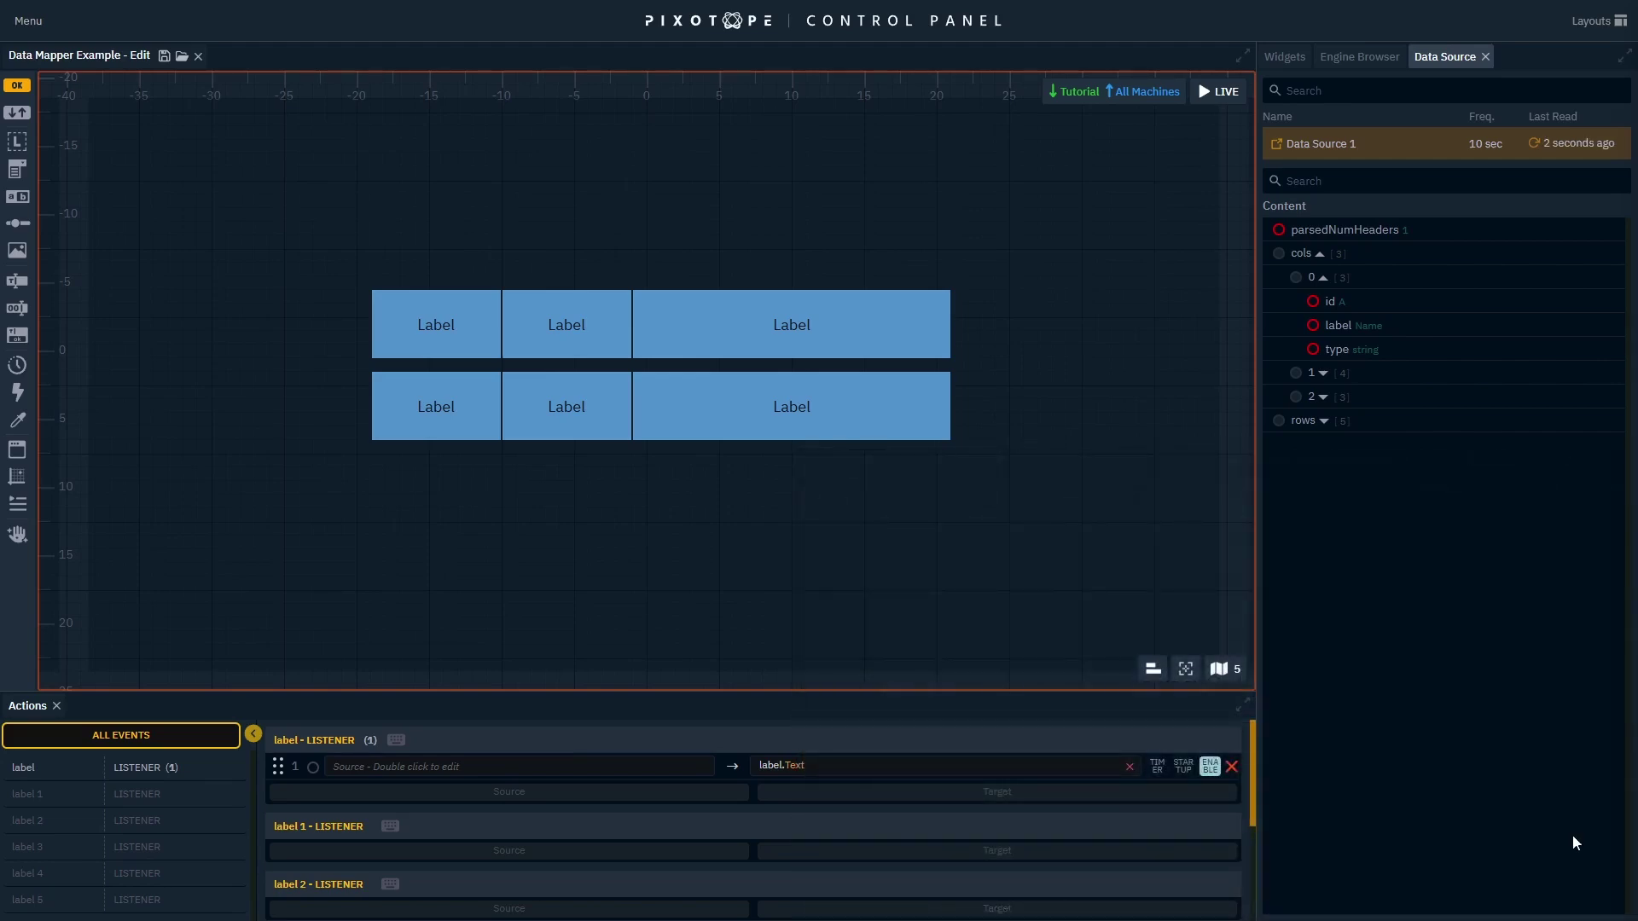
Bind the Name header to the top-left label's listener and confirm live that it reads Name.
click(474, 313)
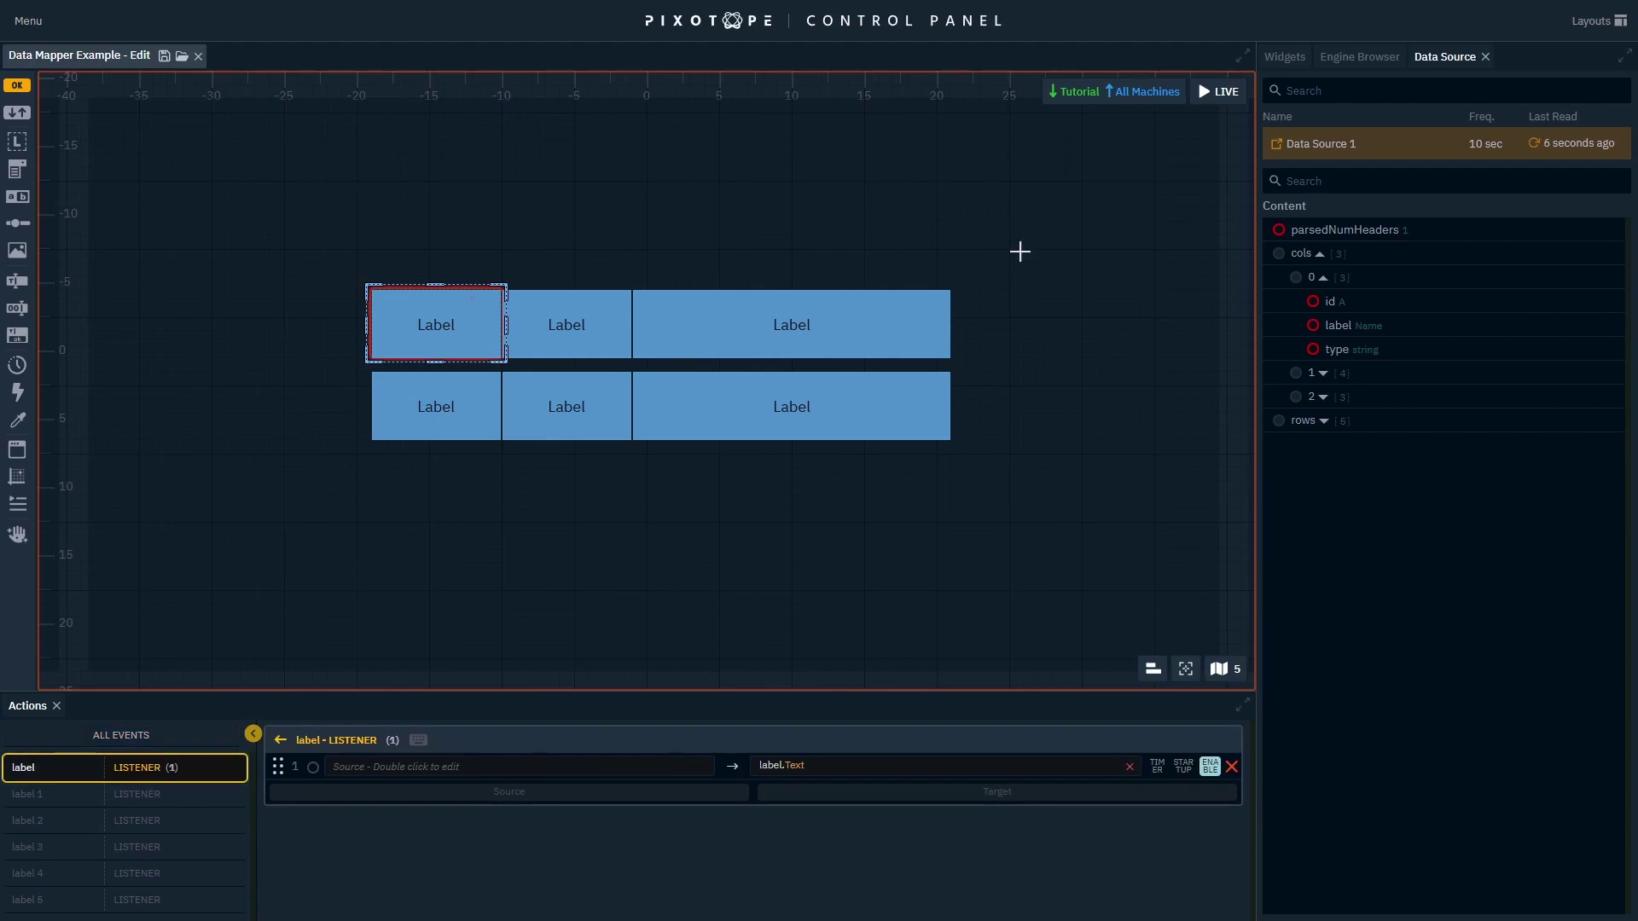
click(1379, 326)
drag(1379, 328, 500, 769)
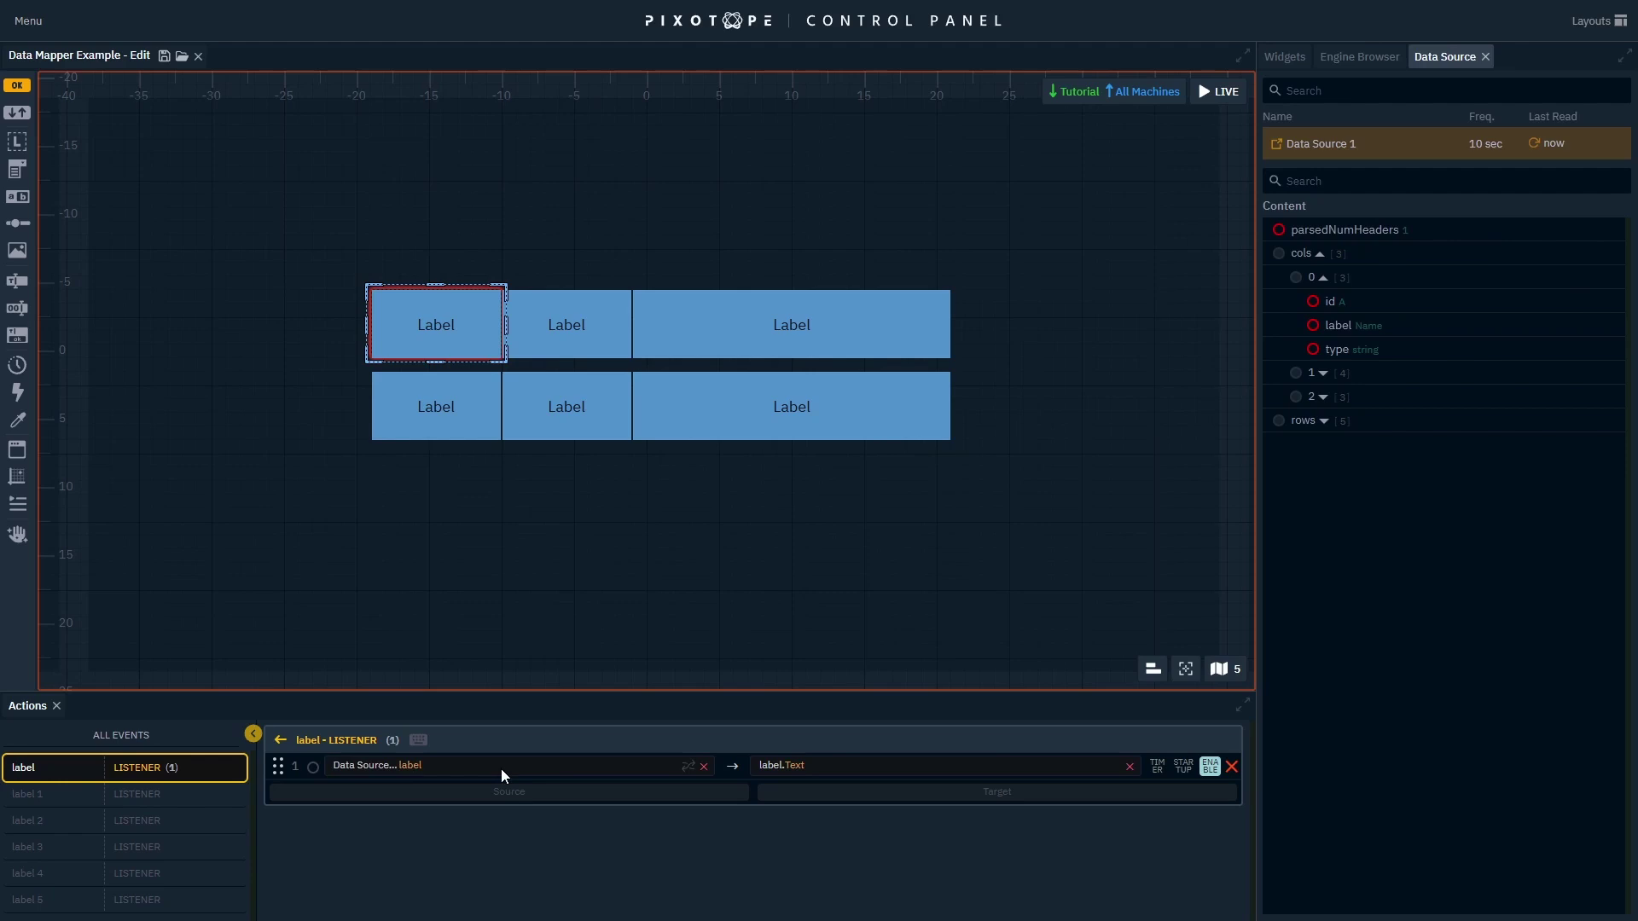
click(1235, 96)
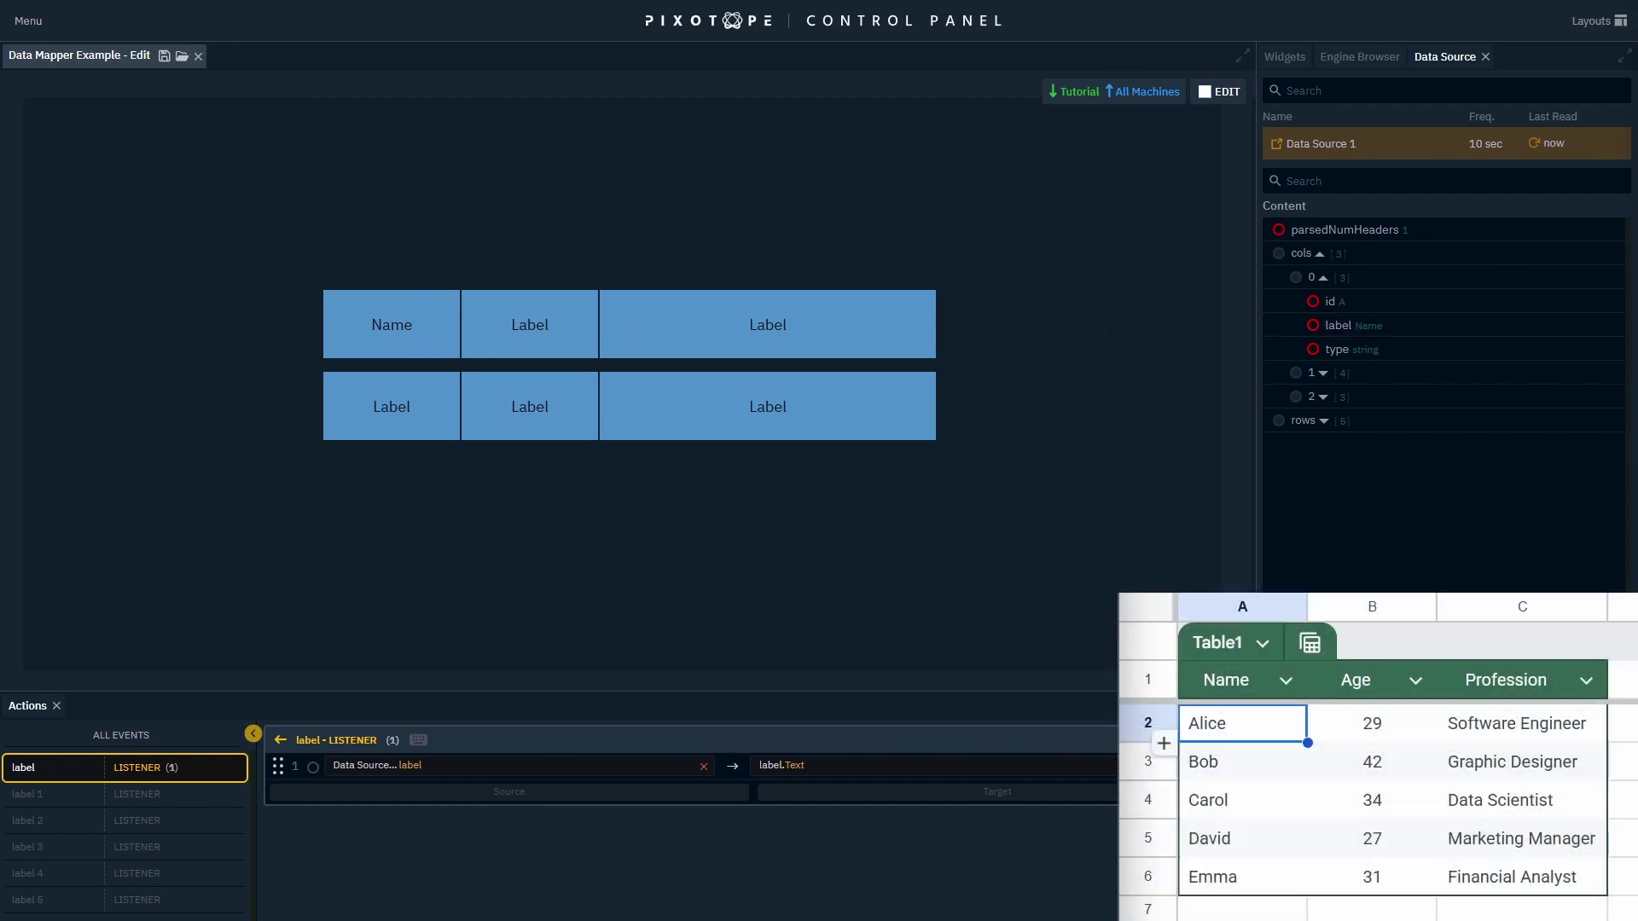
Change sheet header A1 from Name to Hello, refresh Data Source 1, and enter edit mode.
double_click(1222, 674)
key(BackSpace)
key(BackSpace)
key(BackSpace)
key(BackSpace)
text(Hello)
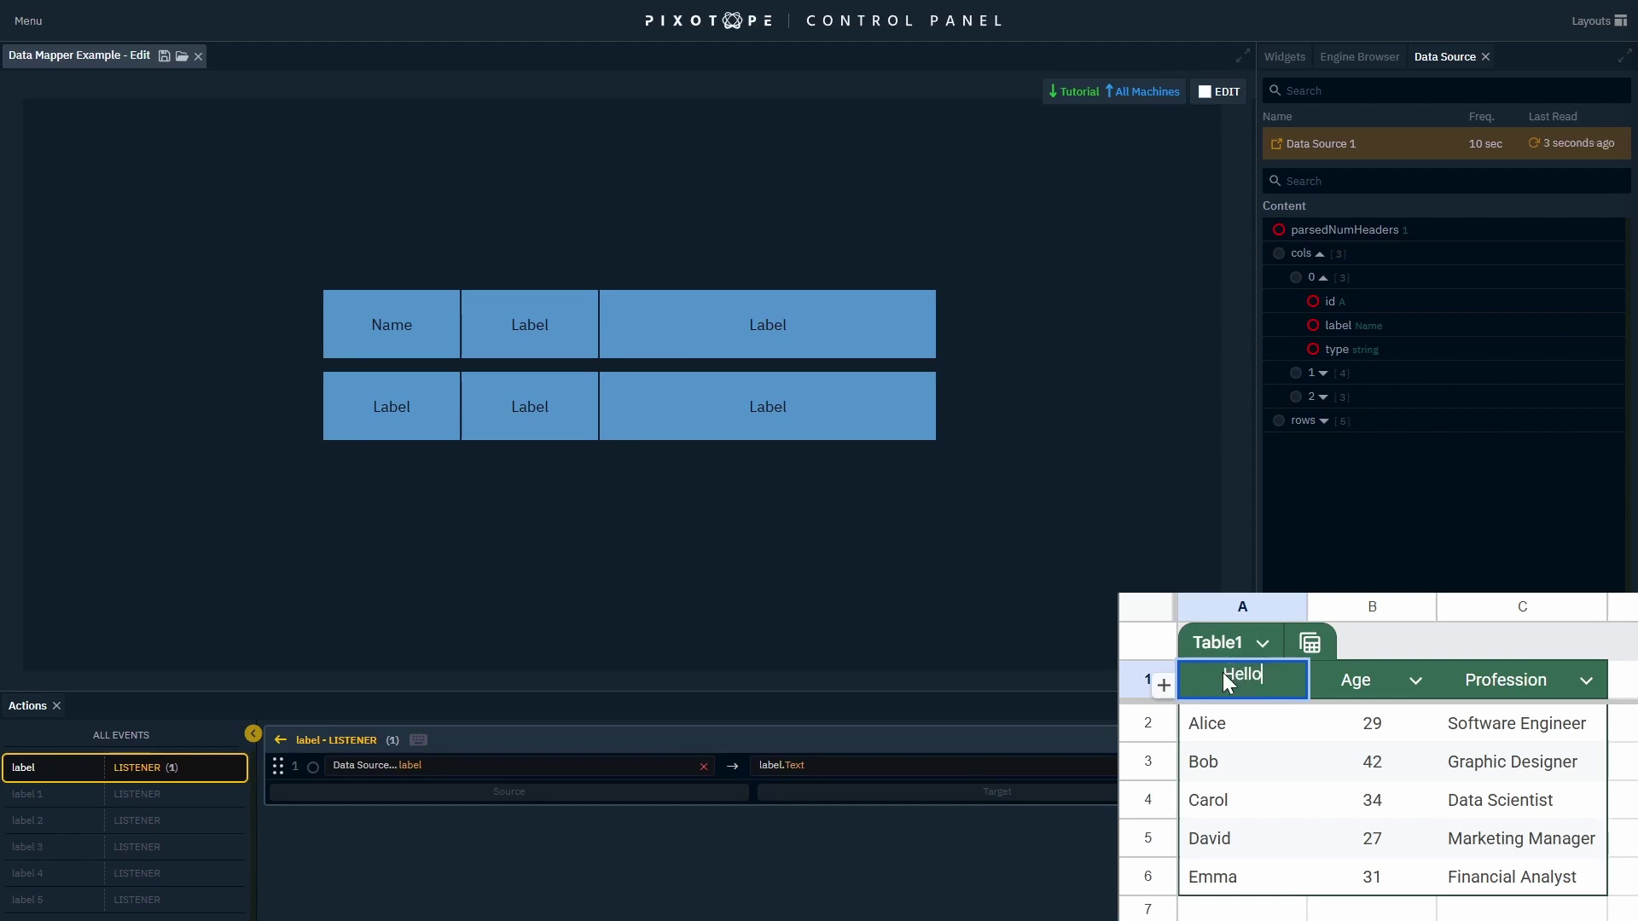
key(Return)
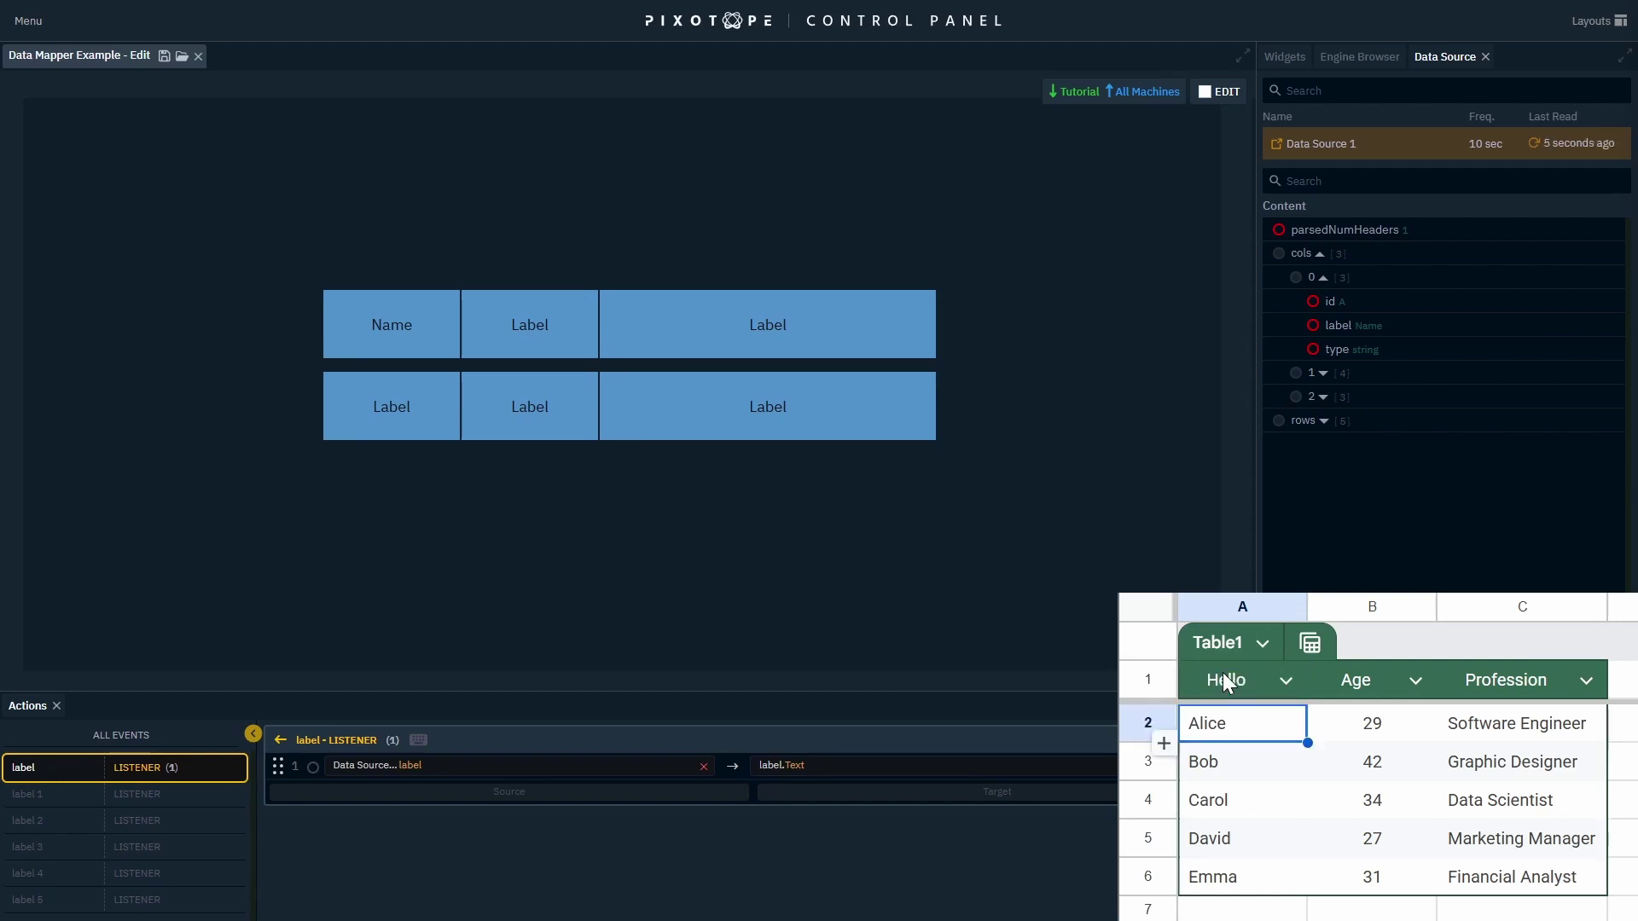
click(1541, 150)
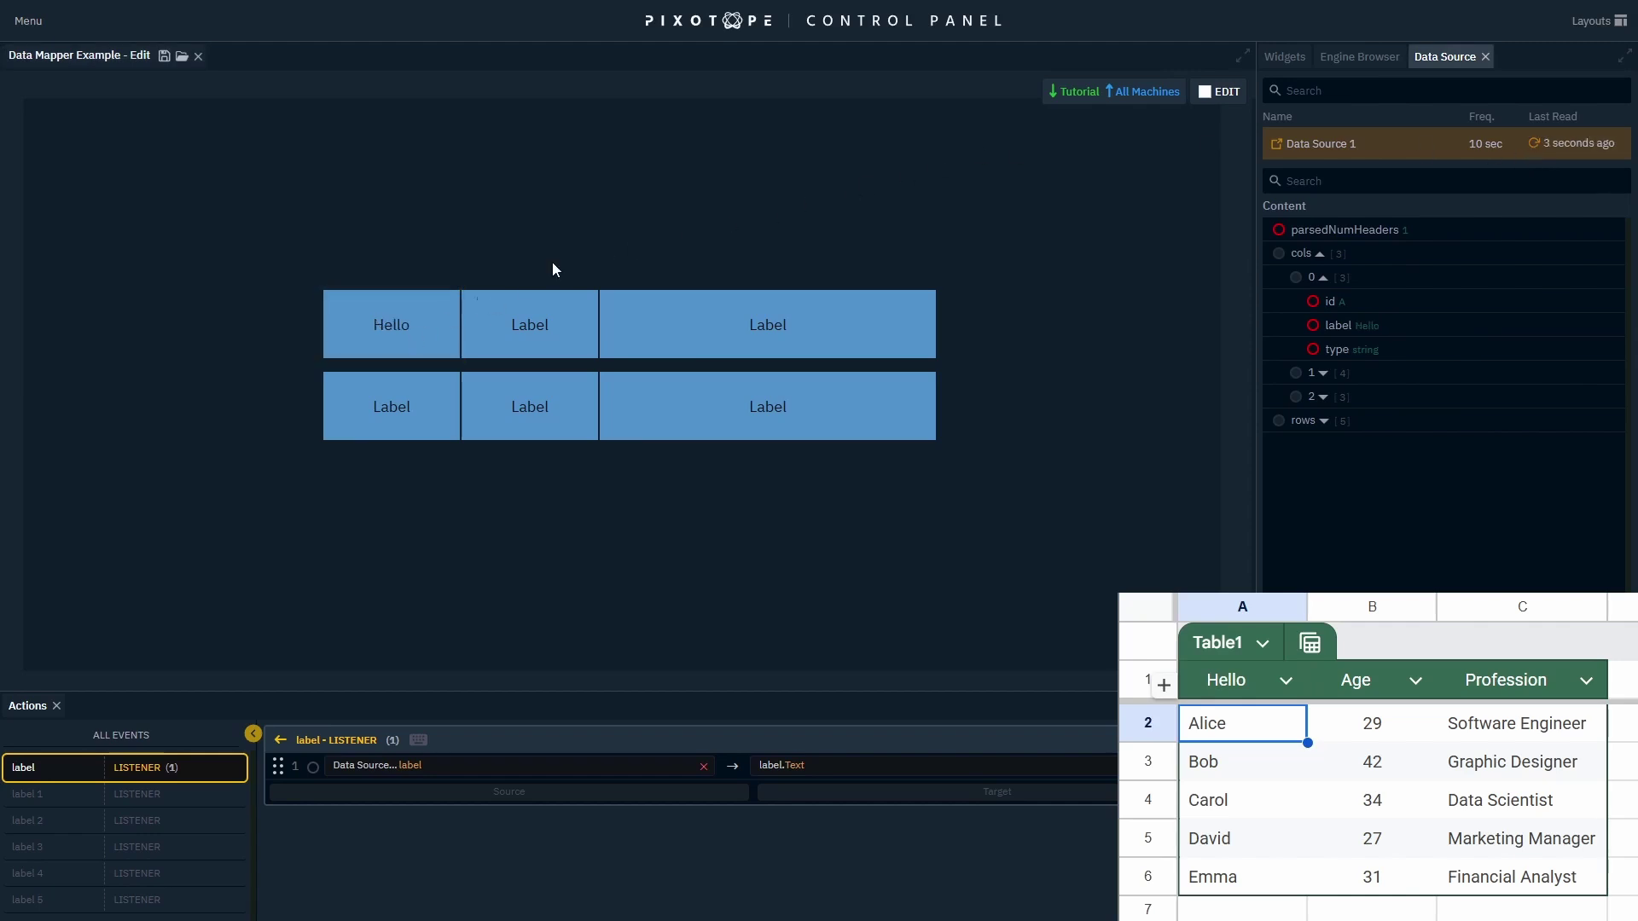
click(1225, 92)
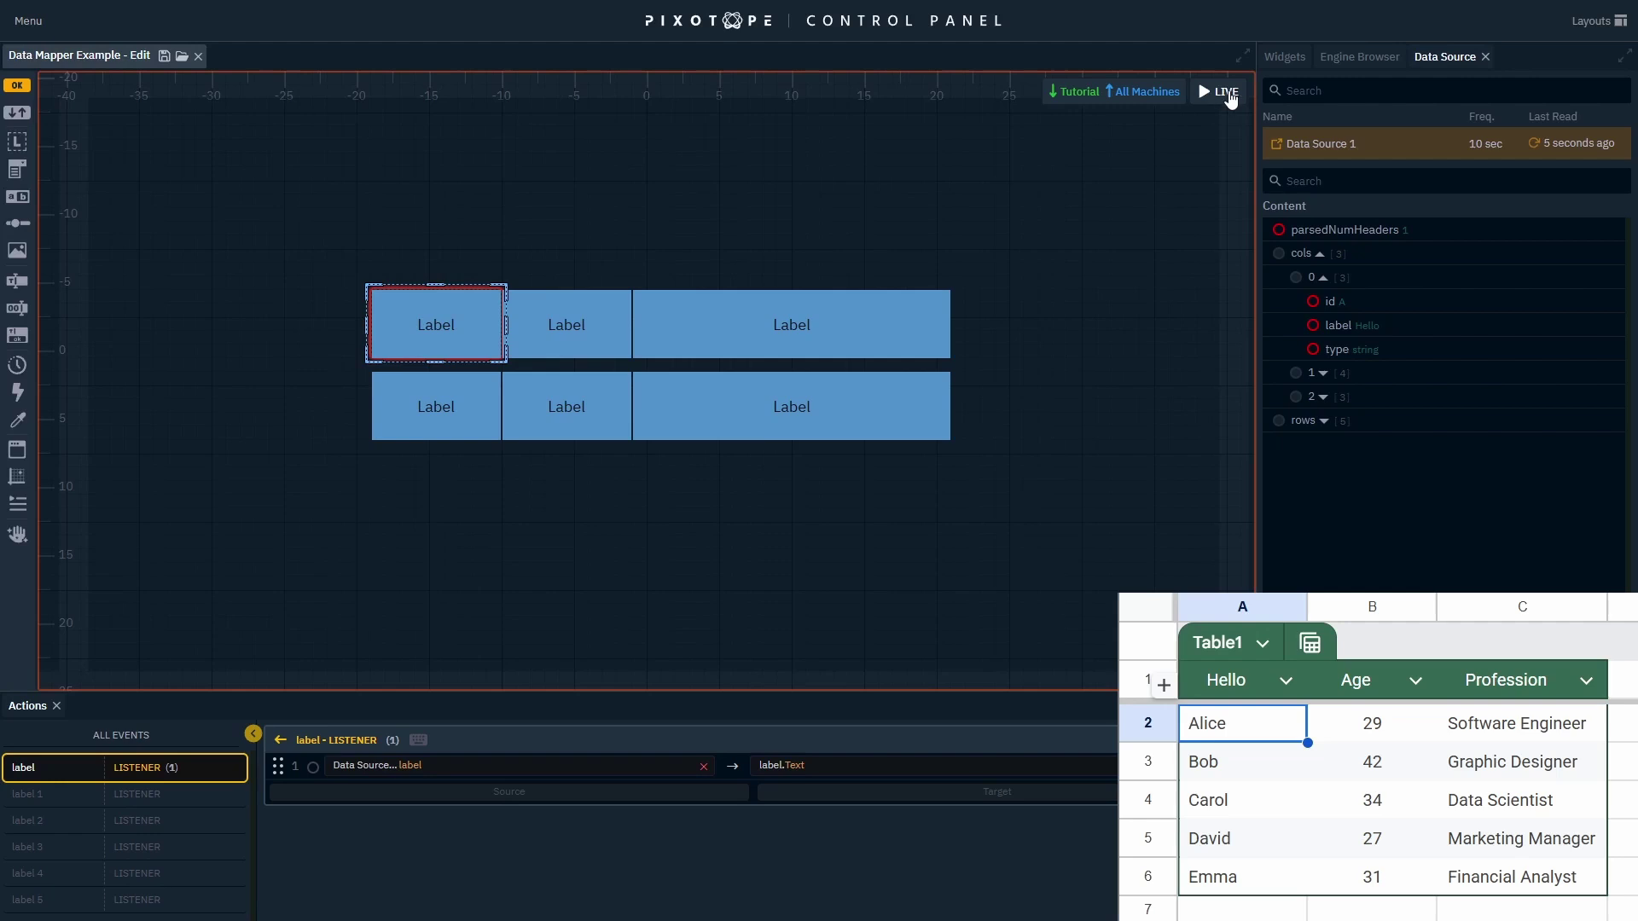
Bind the Hello header to the first label and send it to Unreal's Heading 01 Text.
drag(1382, 324, 475, 350)
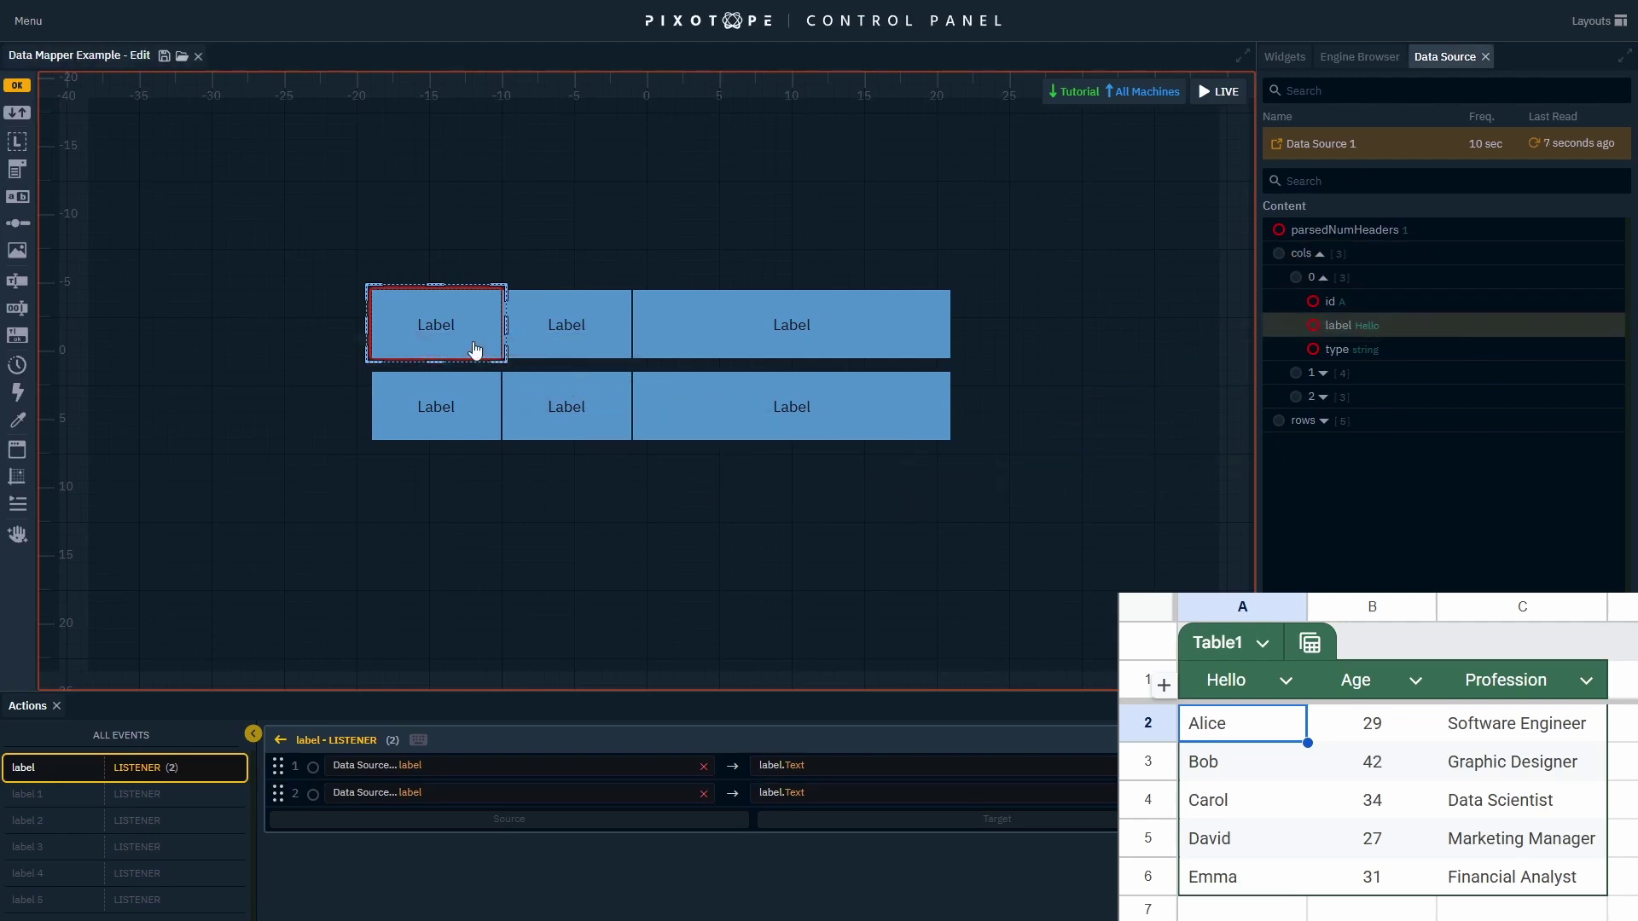
click(1348, 59)
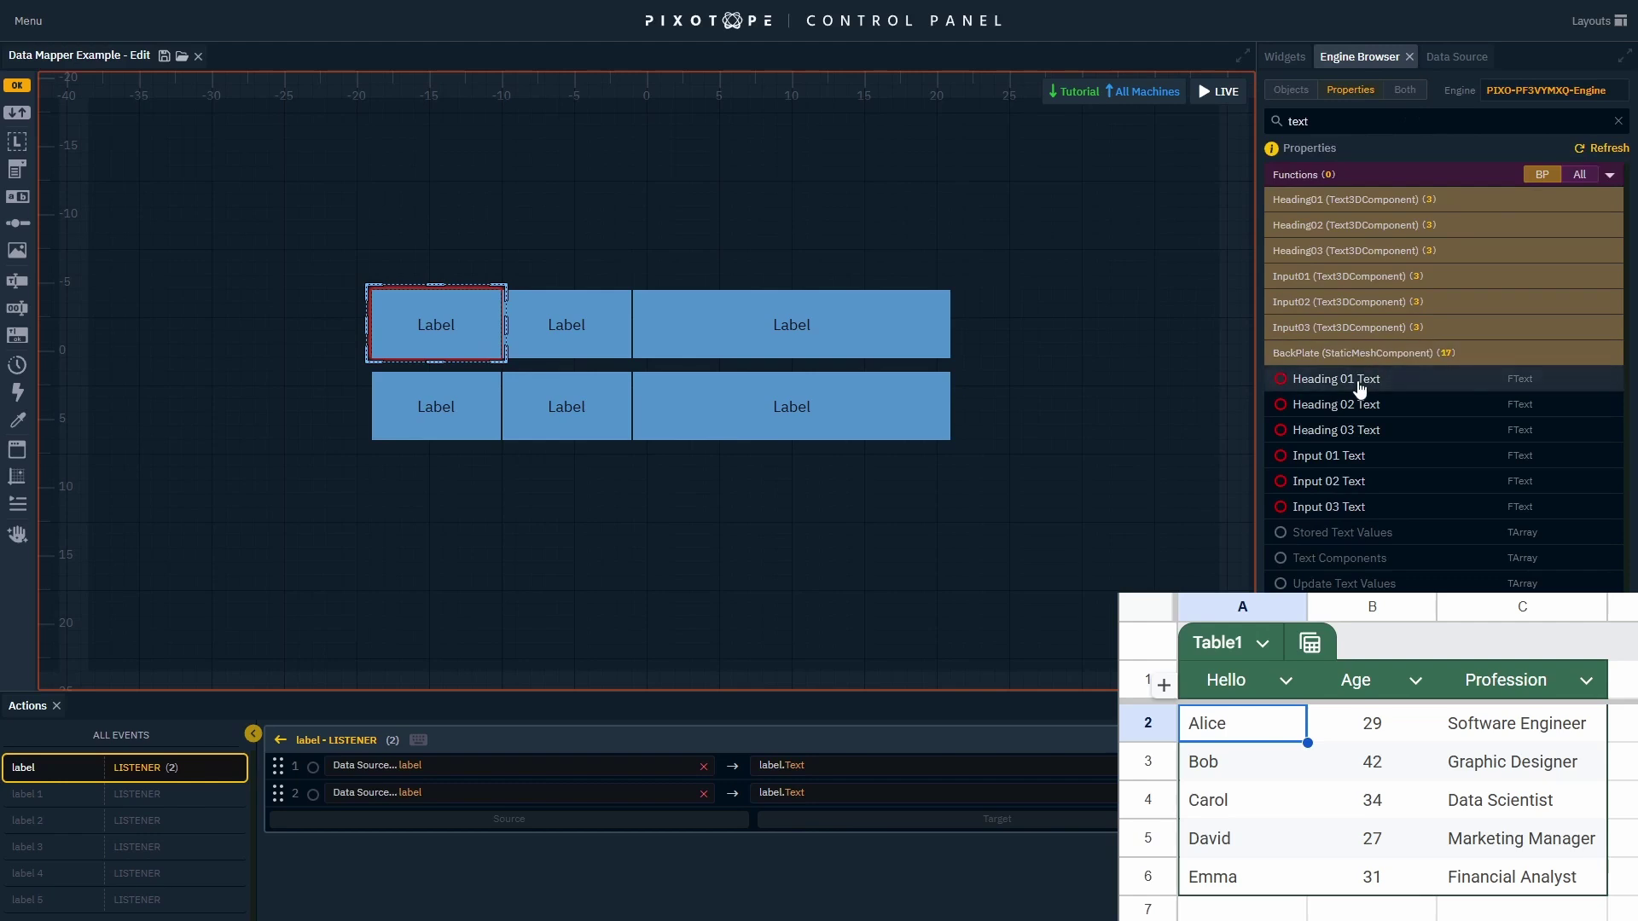
drag(1331, 379, 880, 800)
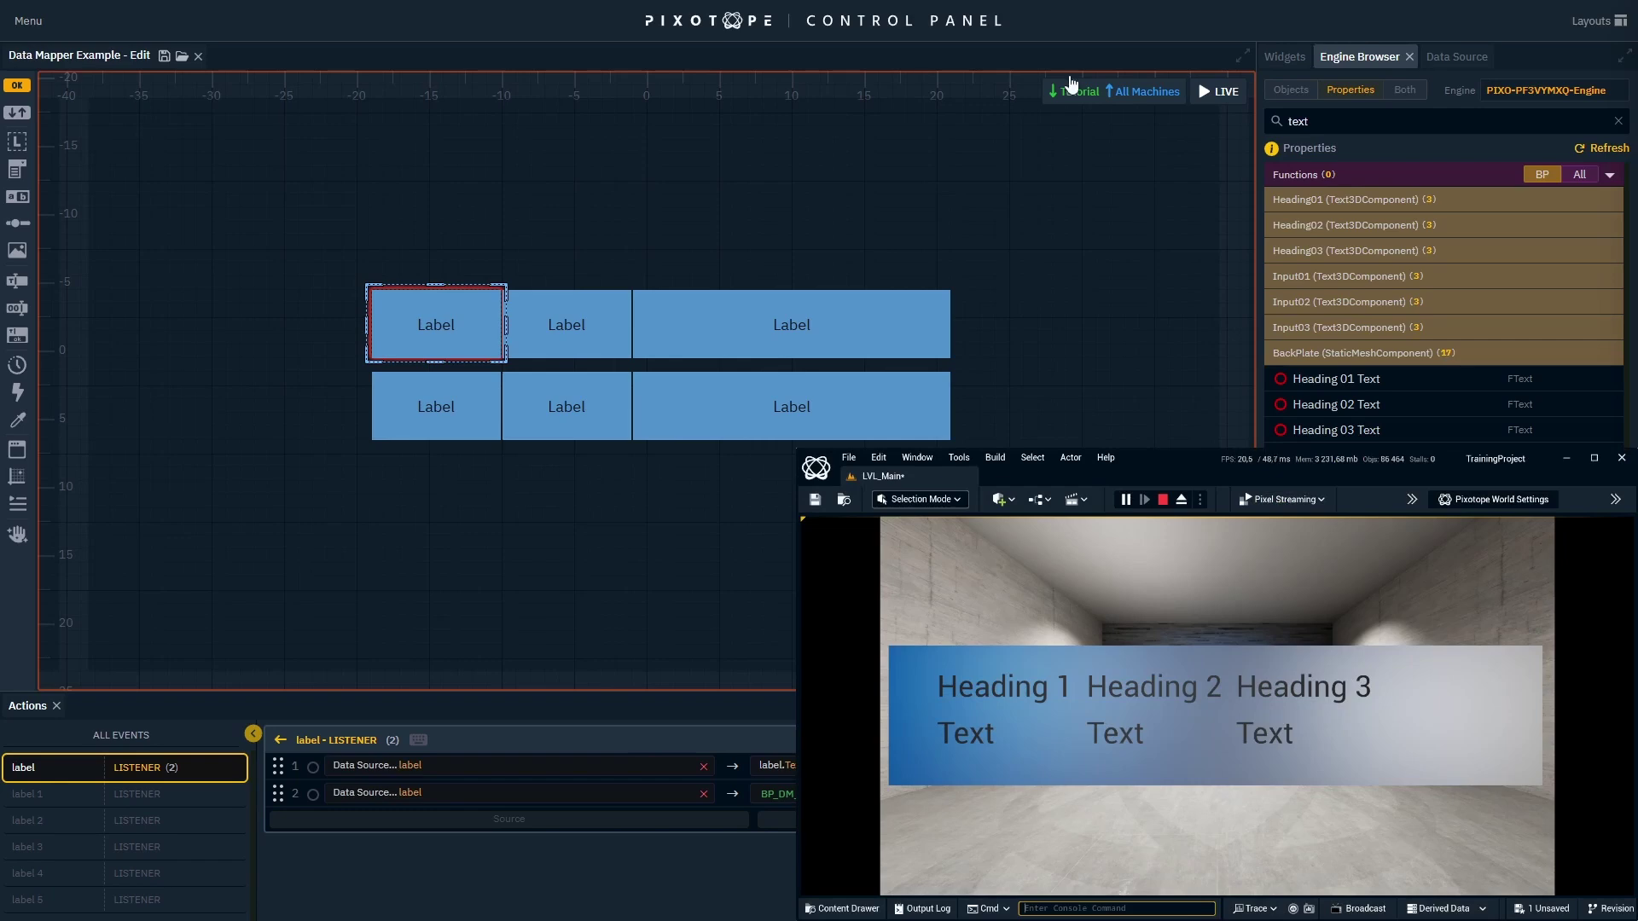
click(1237, 94)
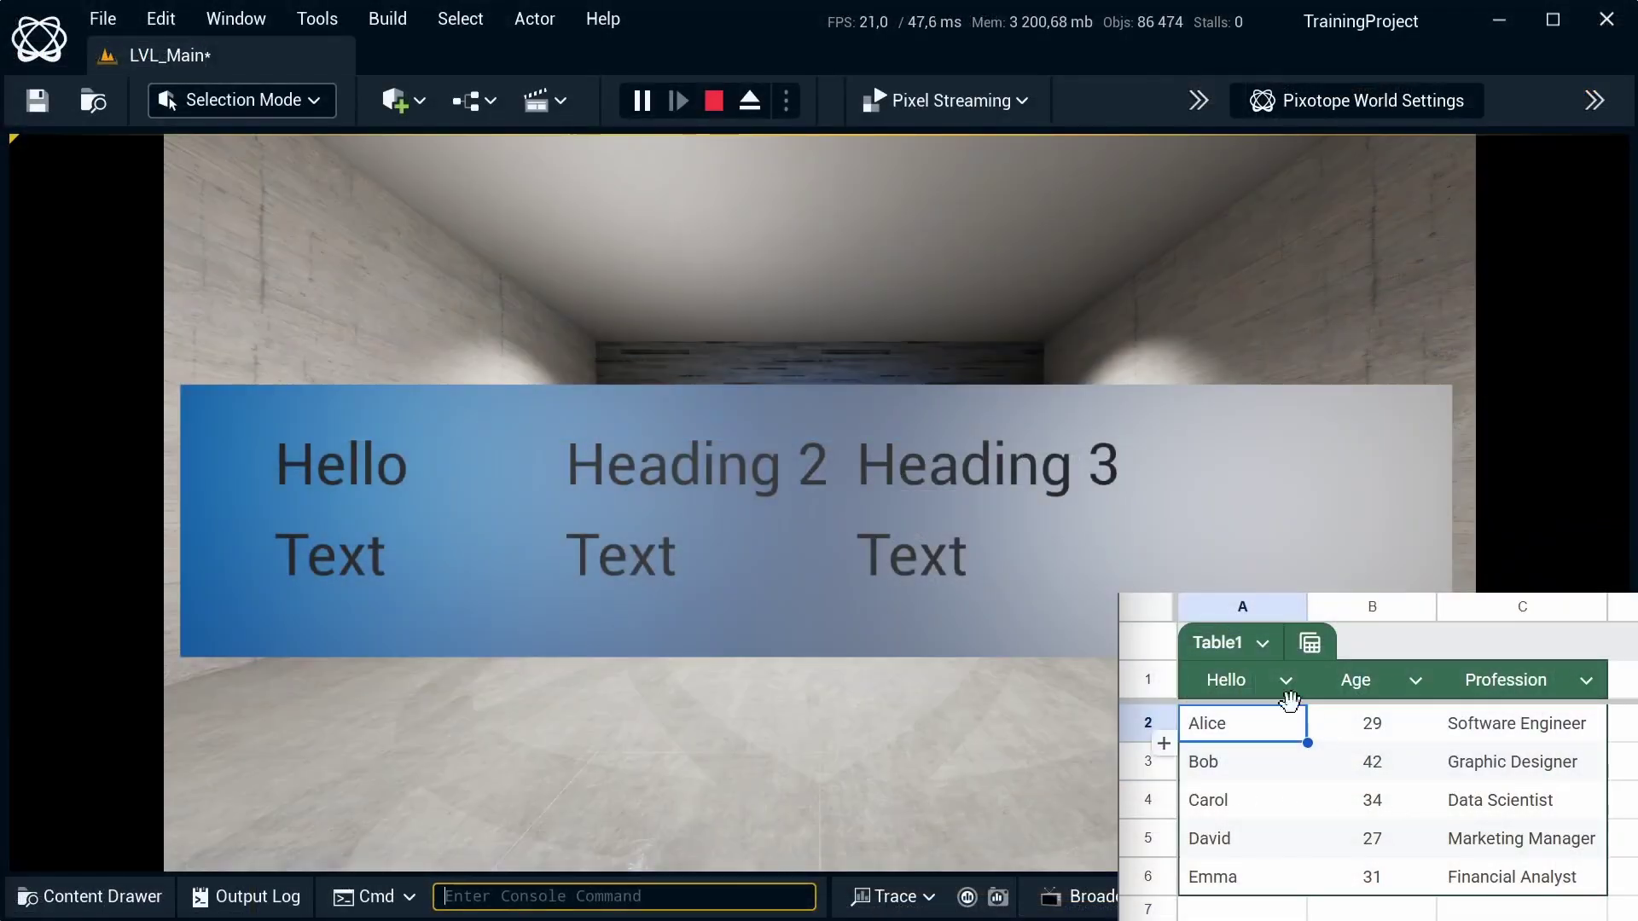
Restore sheet header A1 from Hello back to Name.
double_click(1238, 687)
key(BackSpace)
key(BackSpace)
key(BackSpace)
key(BackSpace)
key(BackSpace)
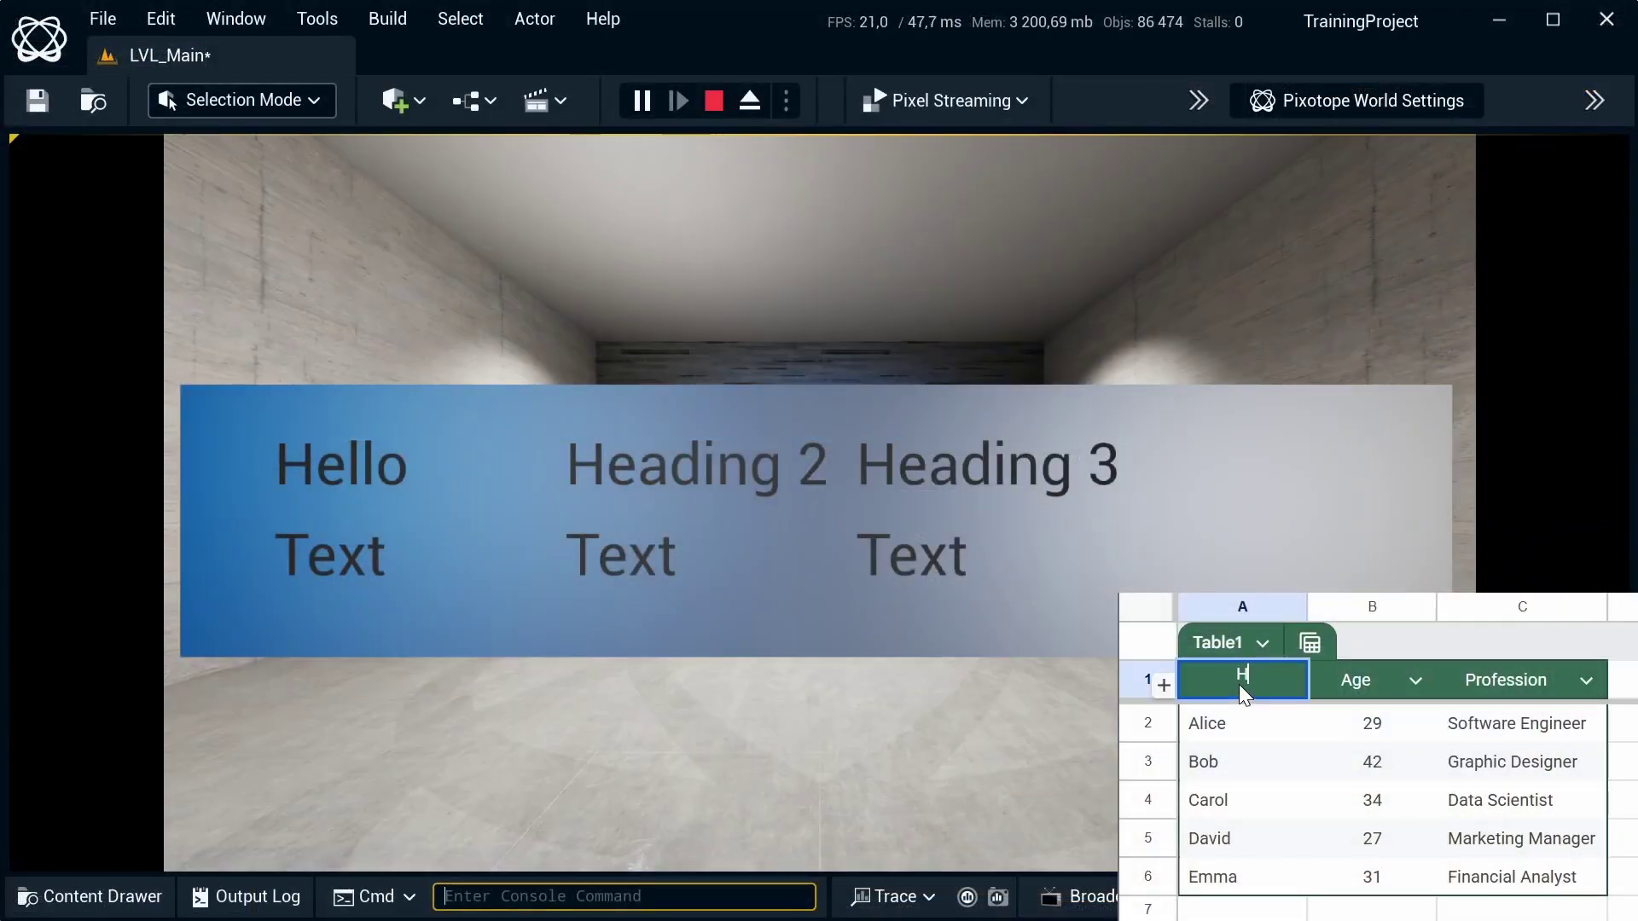
text(Name)
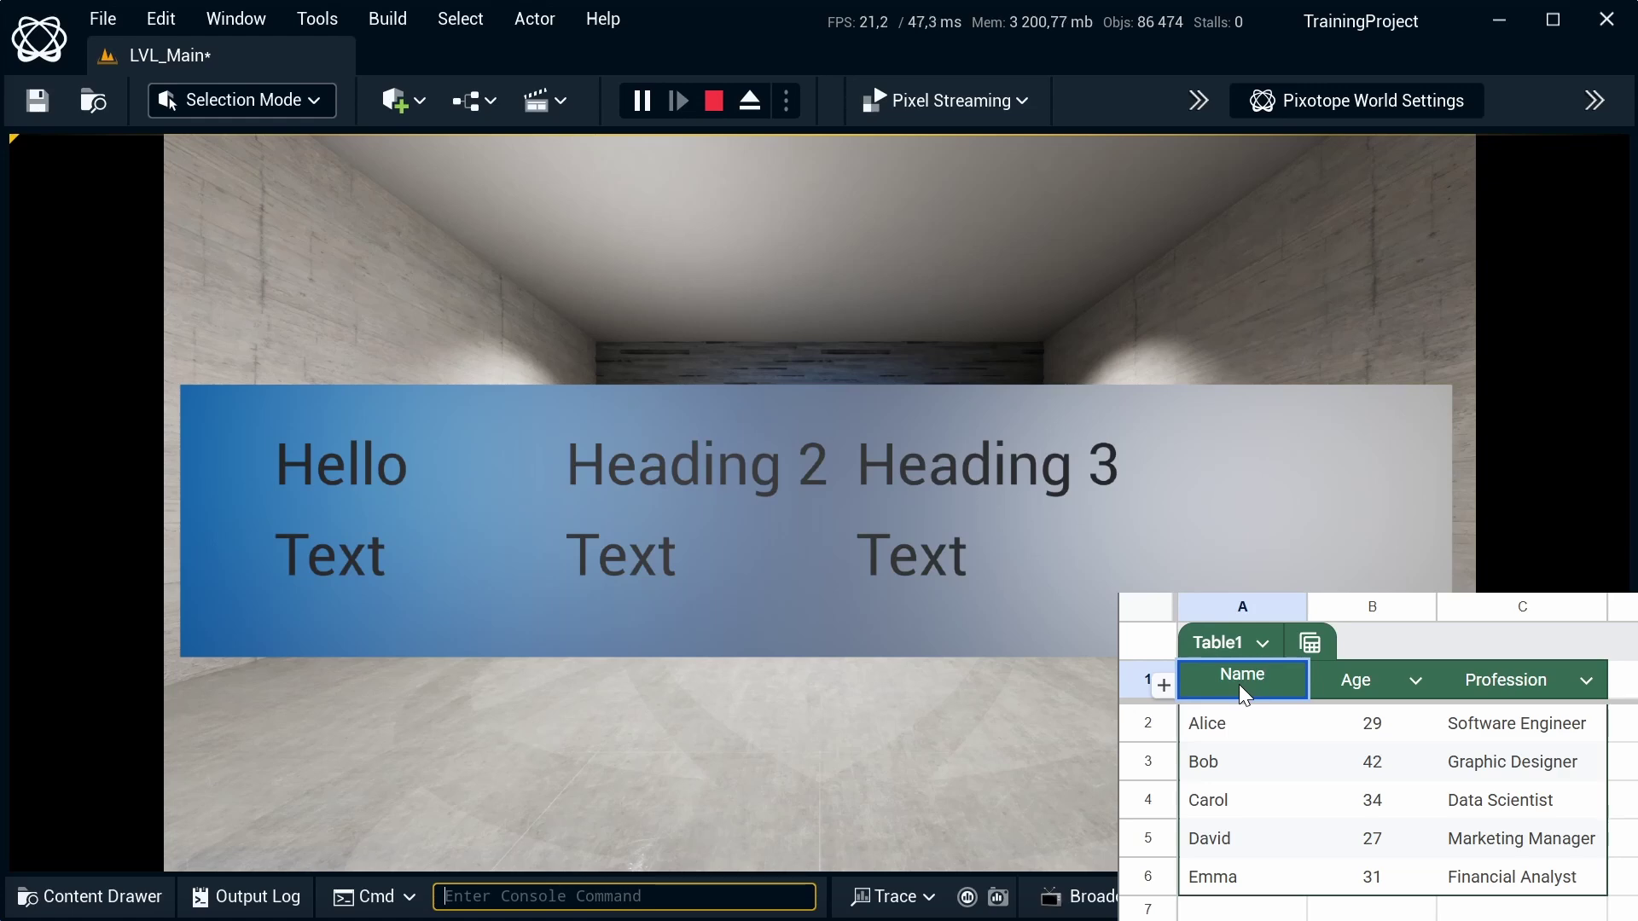
key(Return)
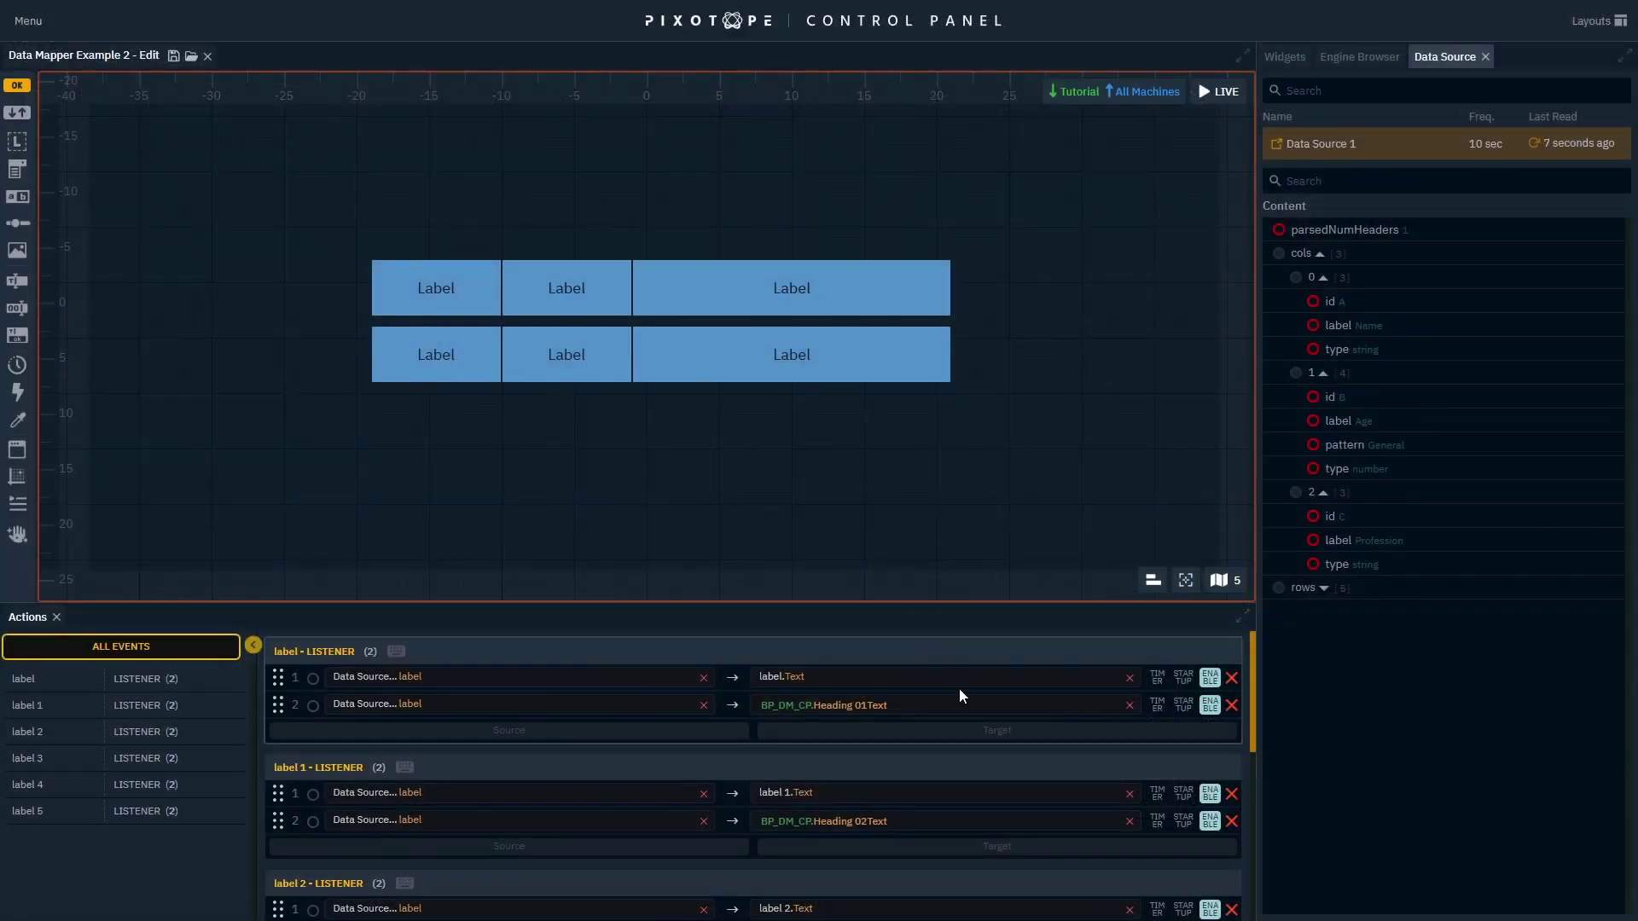
Review the label listeners in Actions, then go live so all six labels show sheet data.
scroll(959, 687, down, 3)
scroll(959, 696, down, 4)
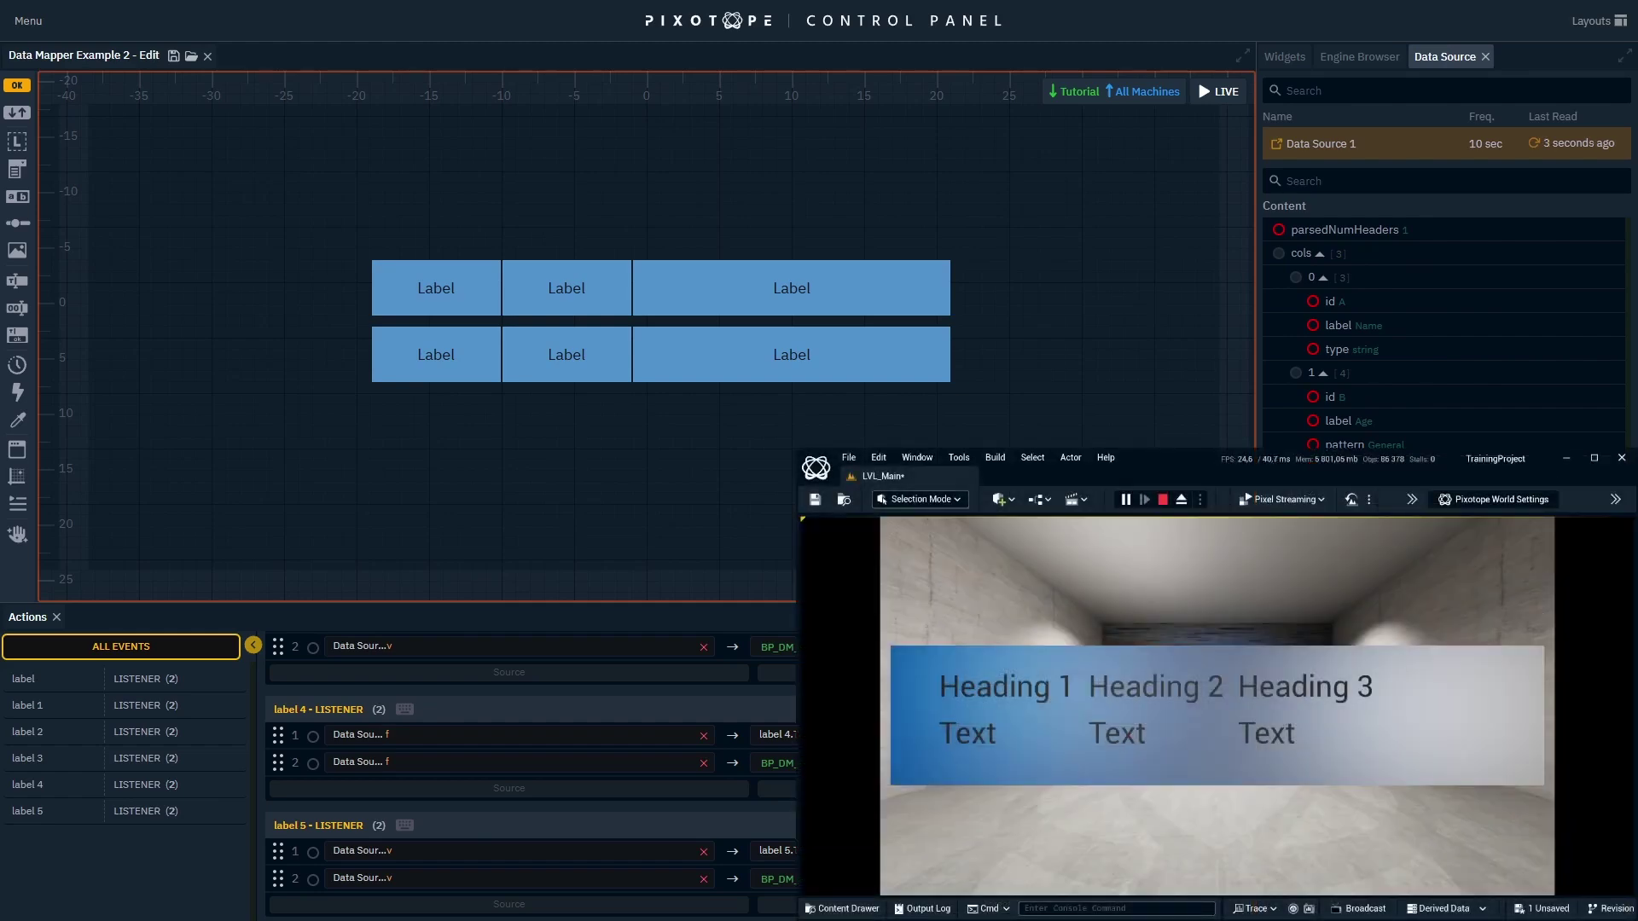
click(1233, 95)
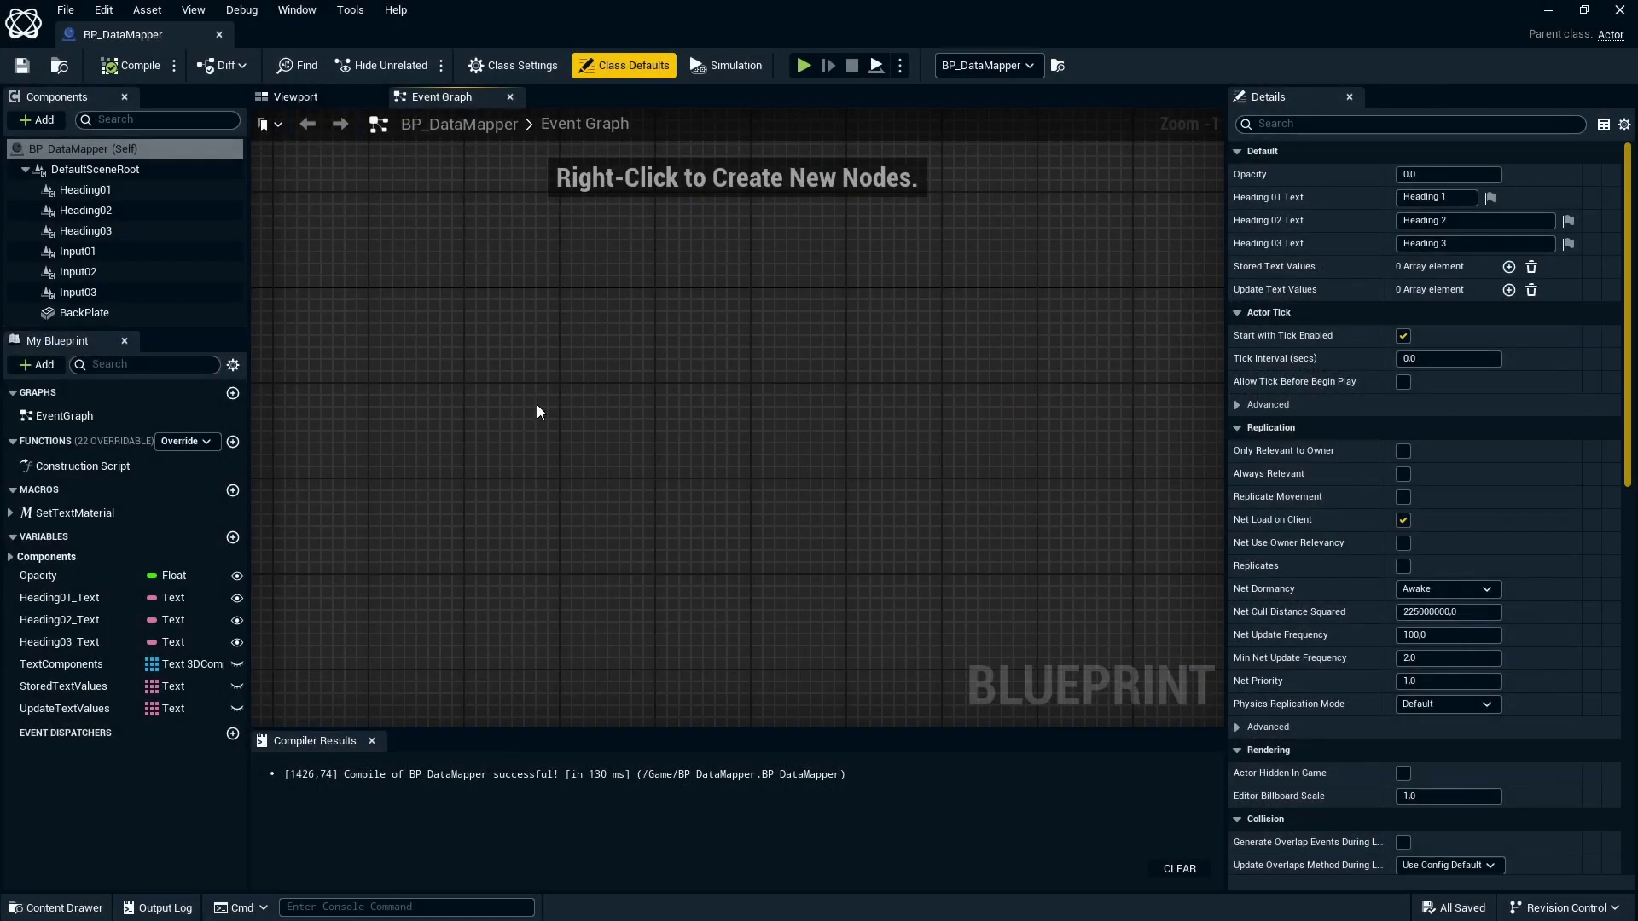
Add a datamapper Read Data node with Title set to Google Sheet Example.
right_click(537, 412)
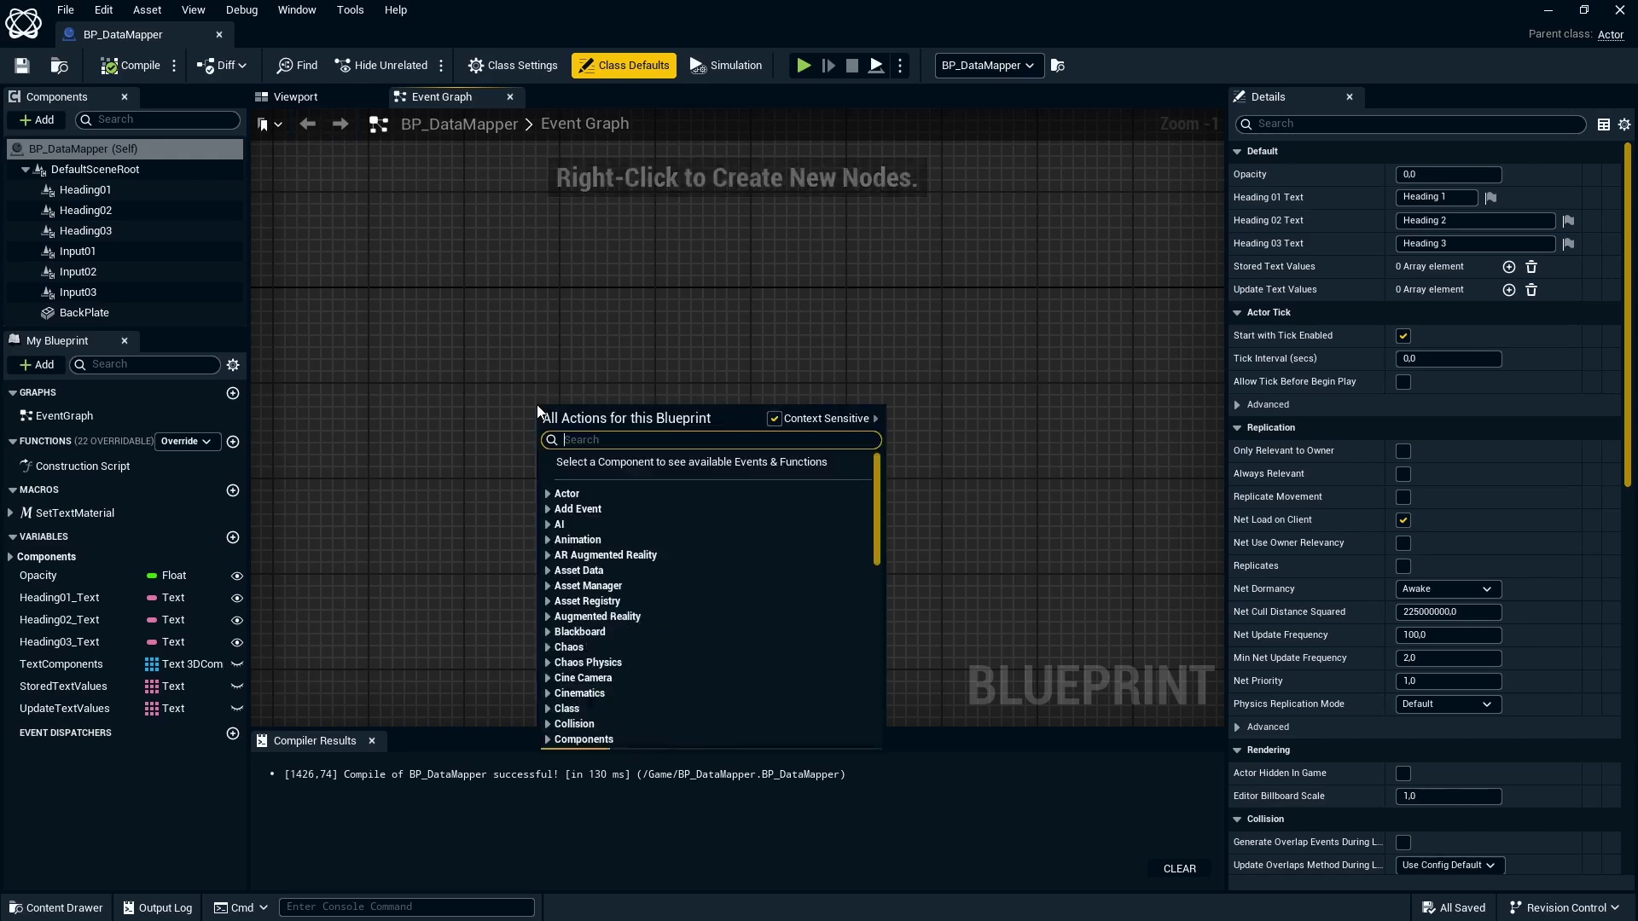
text(datamapper)
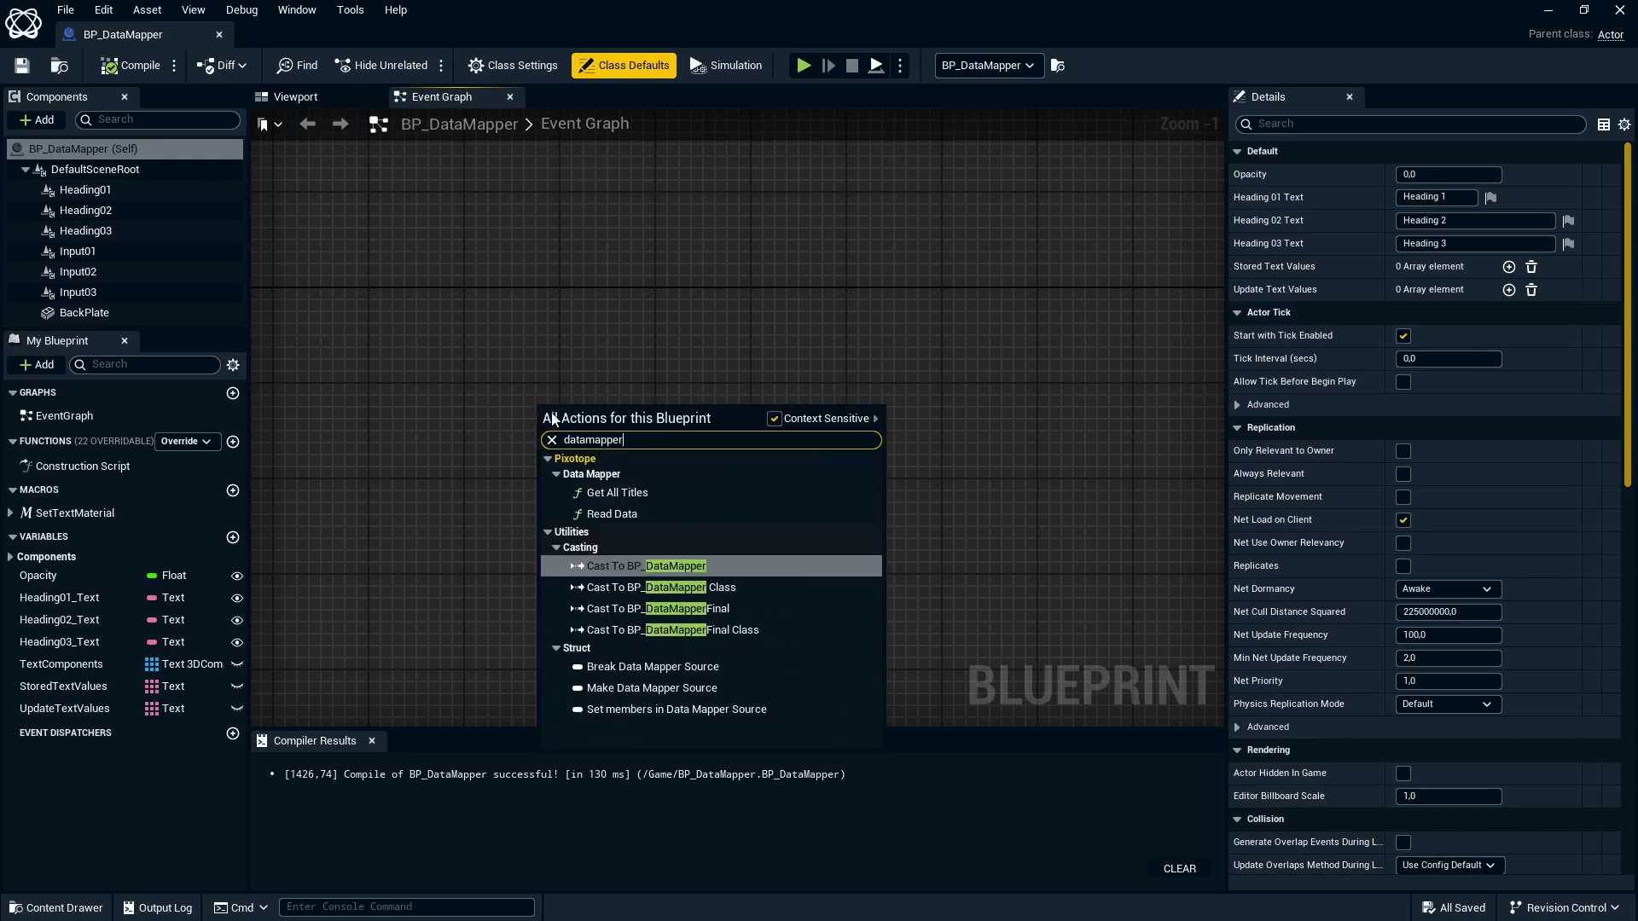
click(628, 516)
click(621, 434)
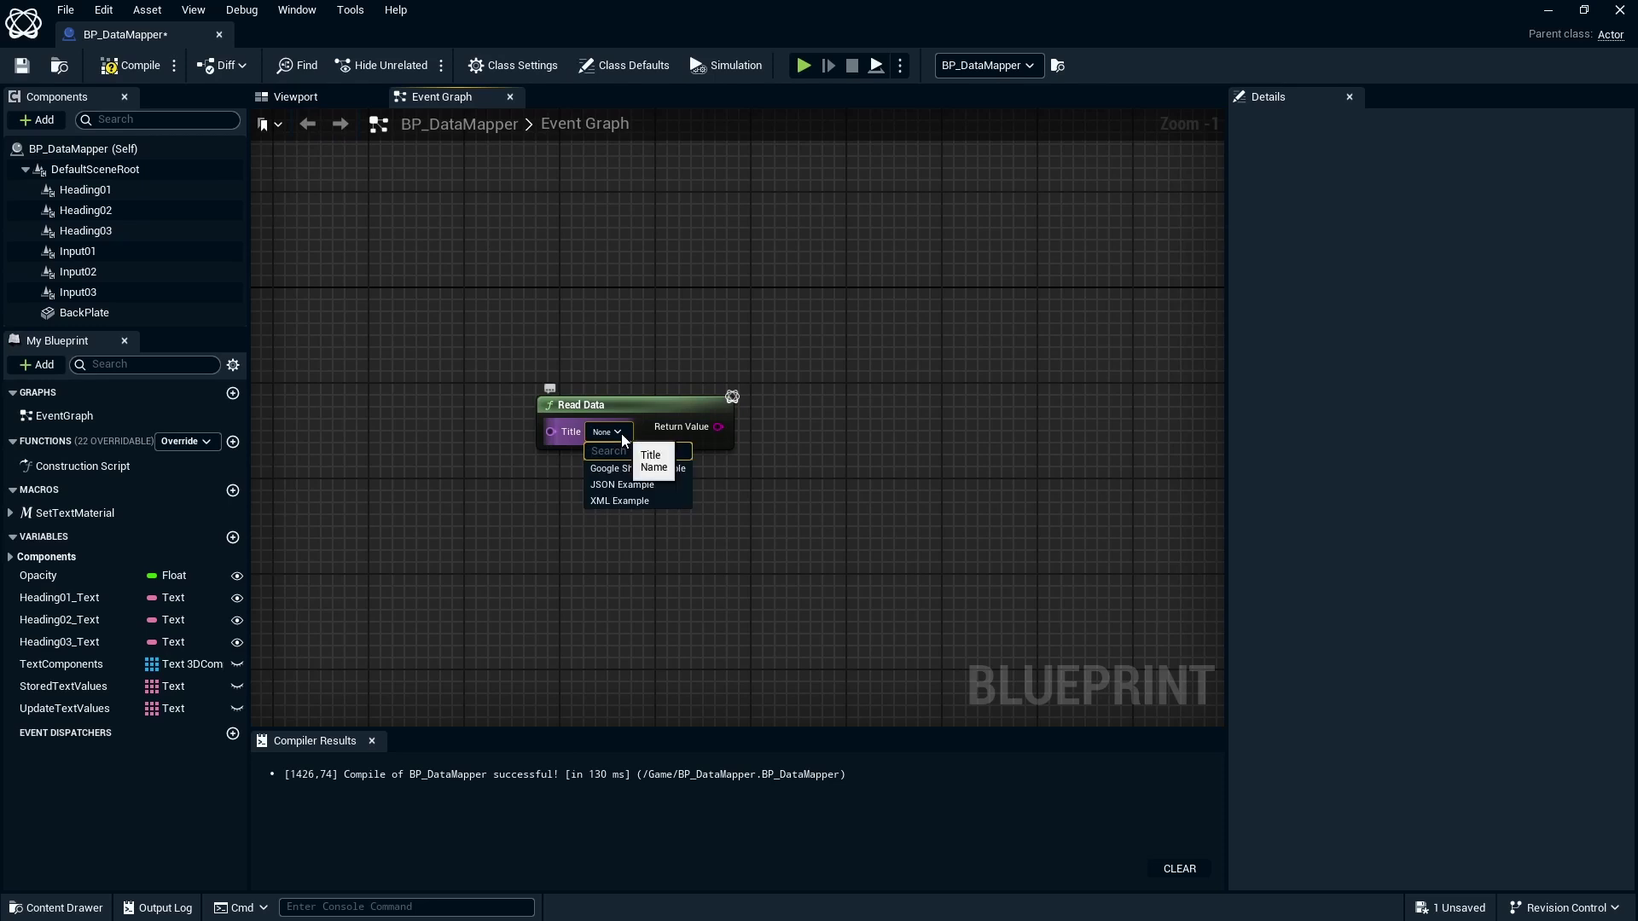
click(668, 472)
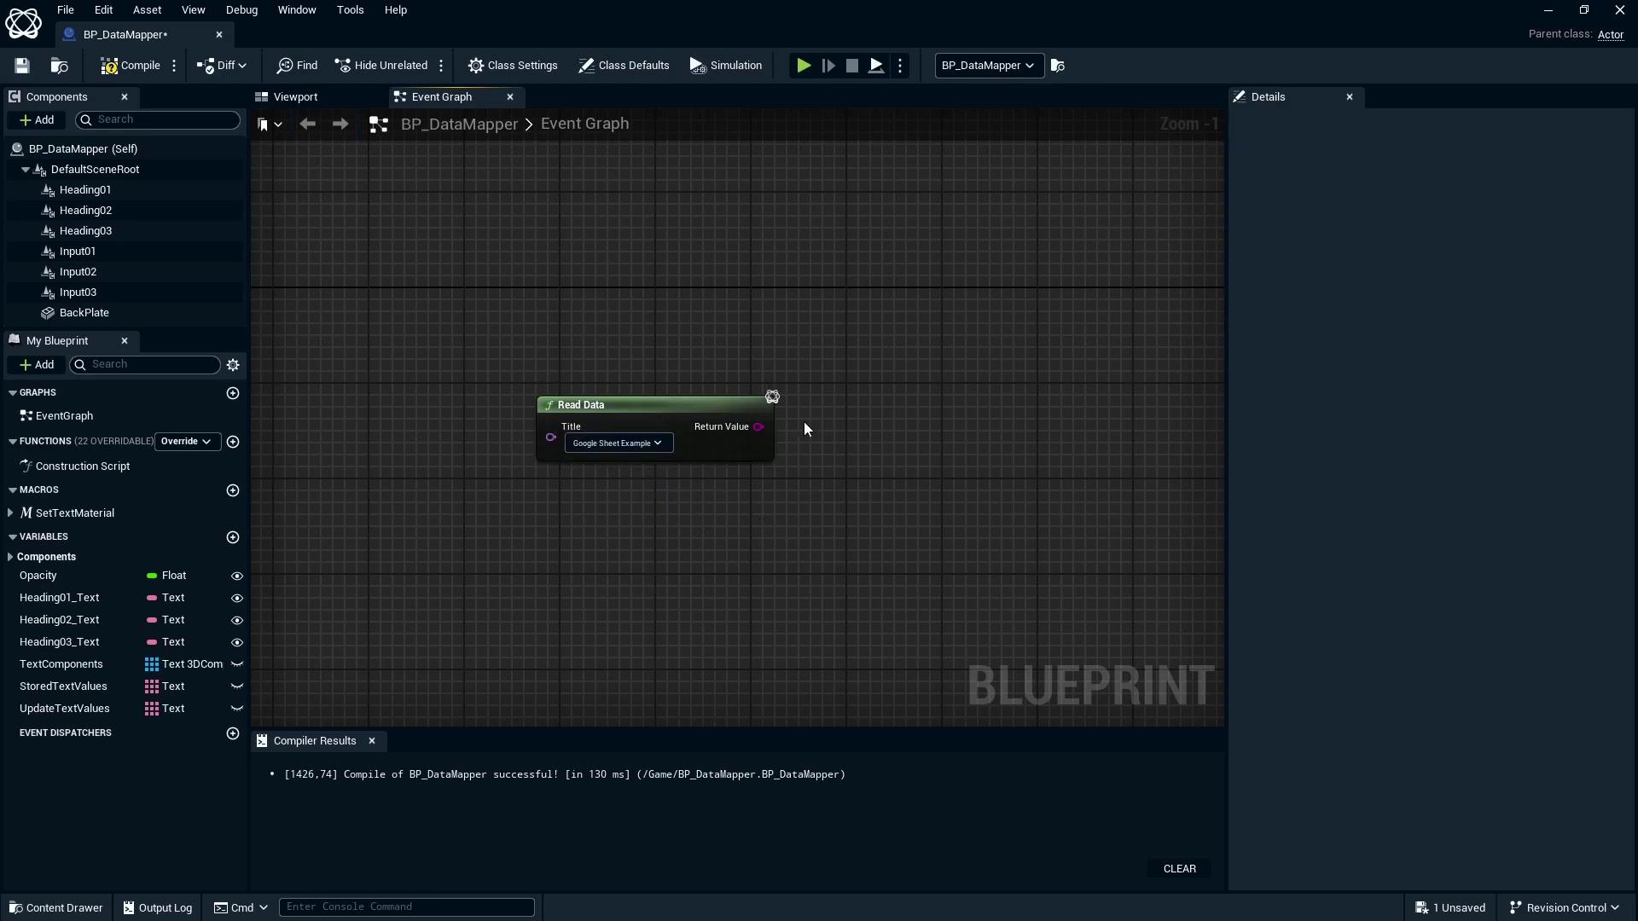
Wire Read Data's Return Value into a new Get JSON String node and begin editing its JSONPath.
drag(758, 427, 882, 426)
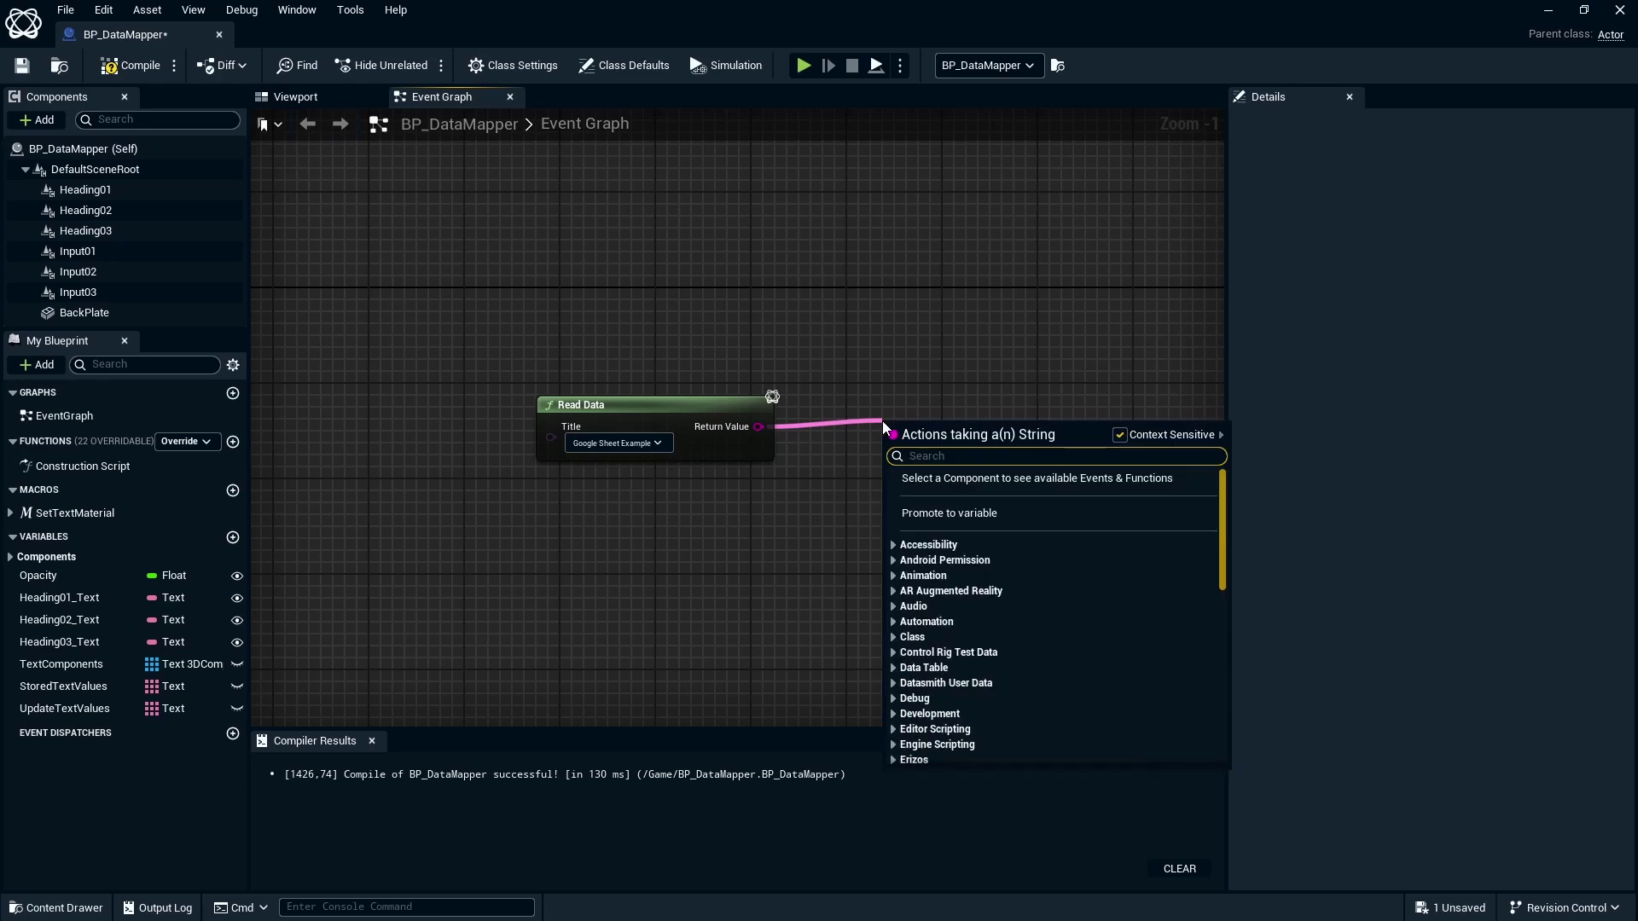
text(get jso)
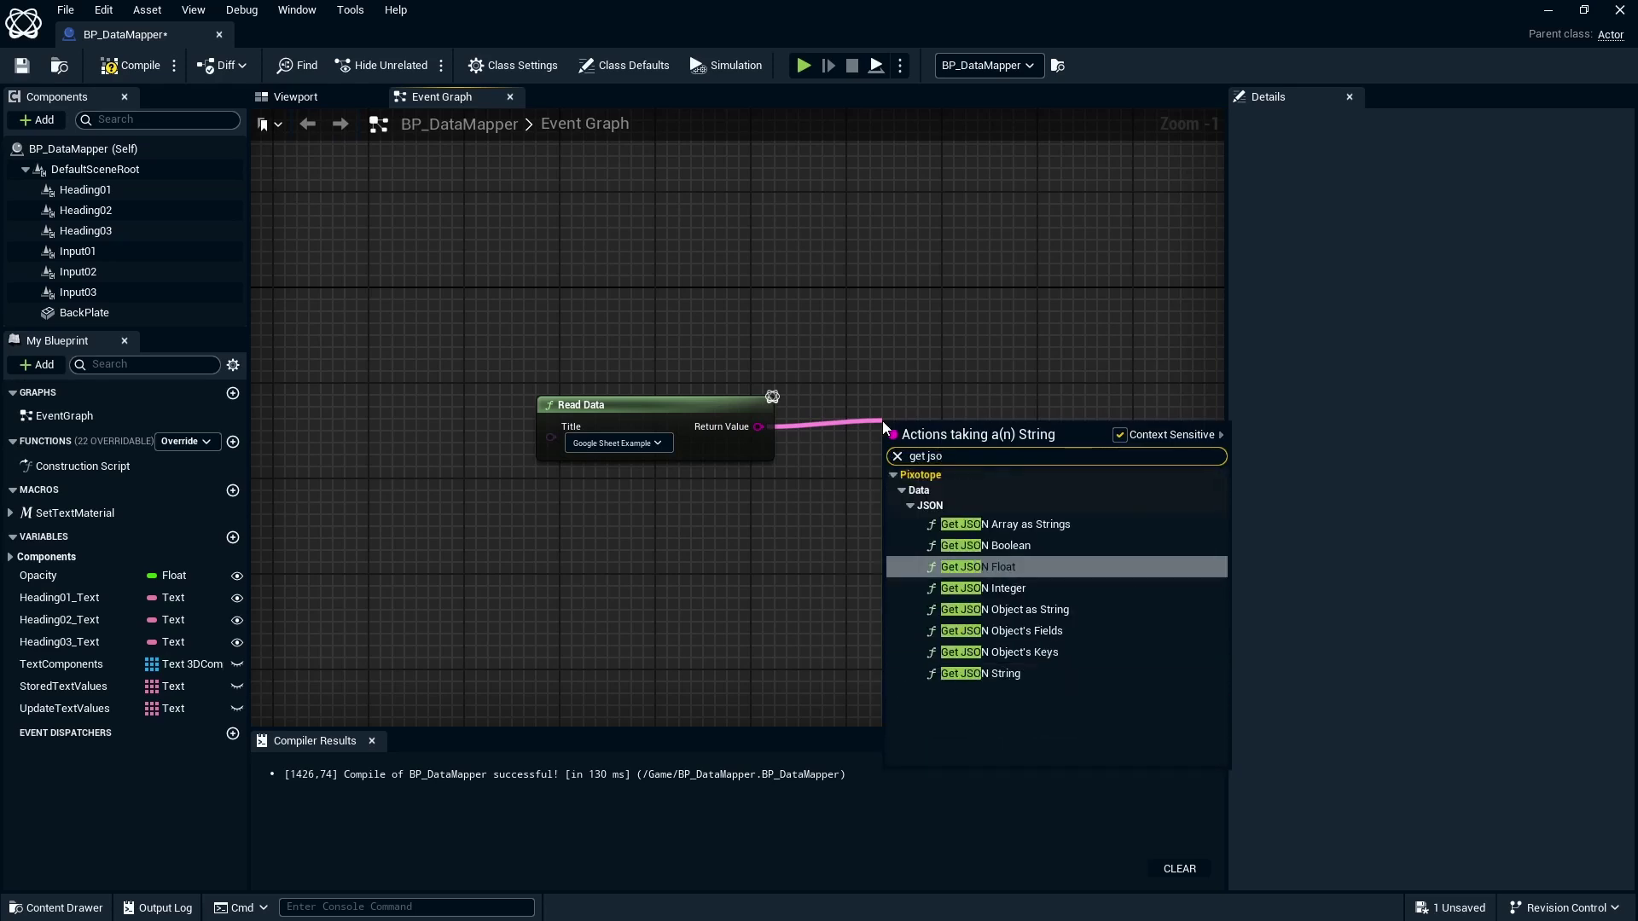
click(1004, 680)
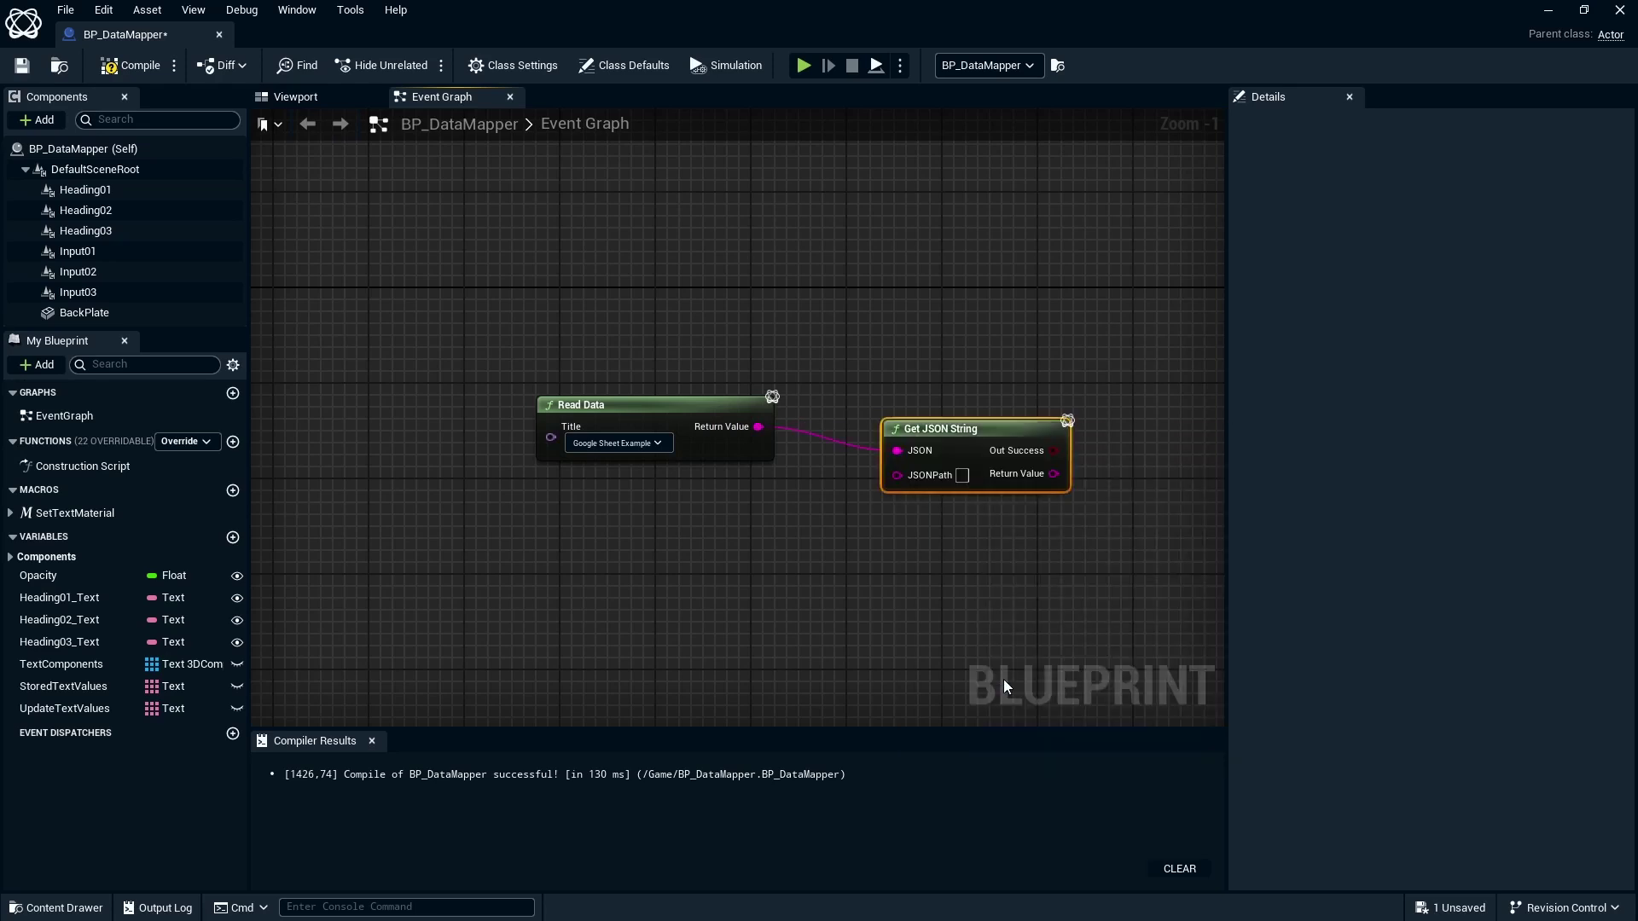
drag(1013, 417, 1025, 406)
click(986, 451)
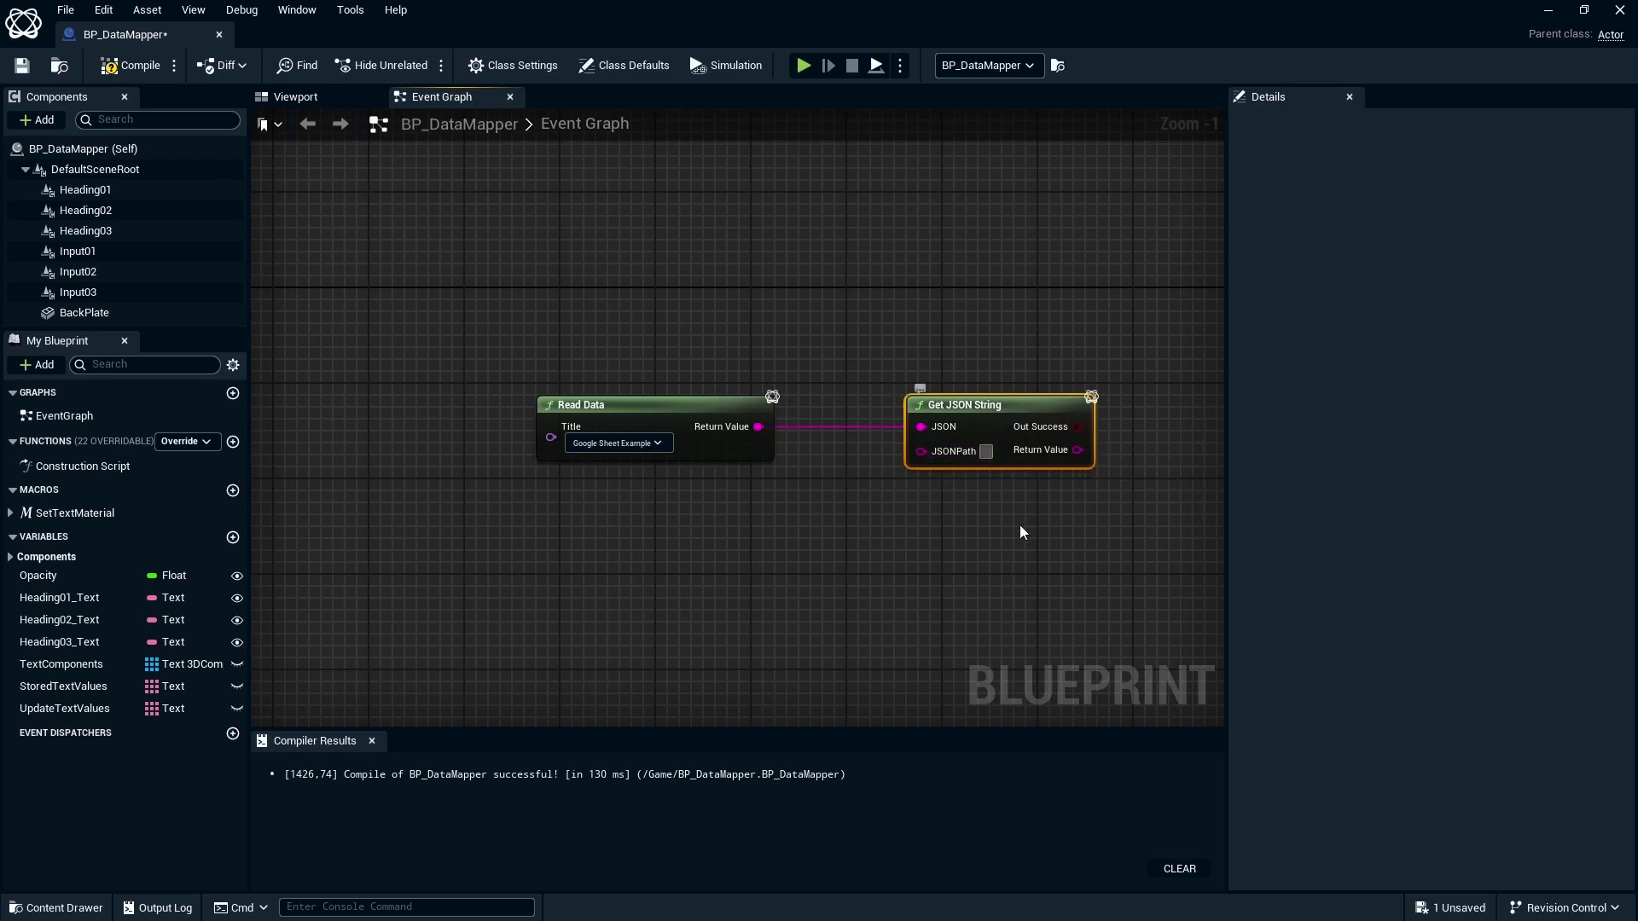